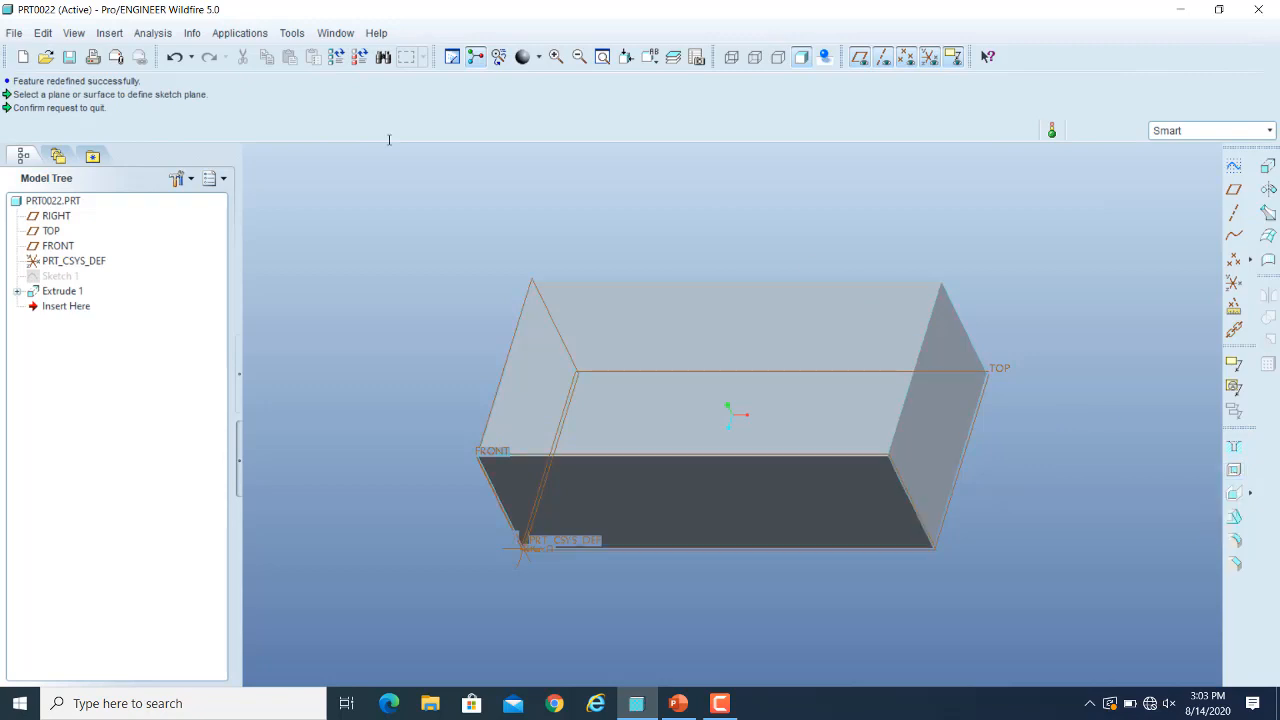
- Start a Shell feature on the extruded block and set its wall thickness to 5
left_click(110, 36)
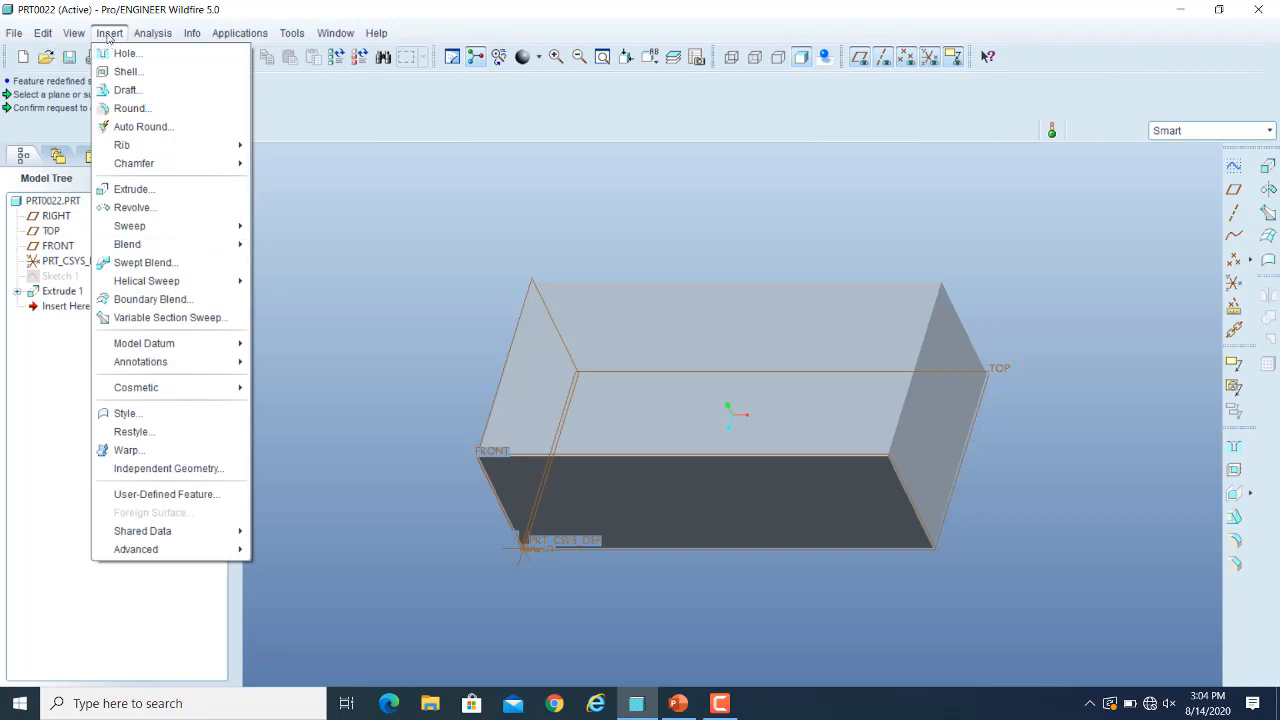
left_click(747, 8)
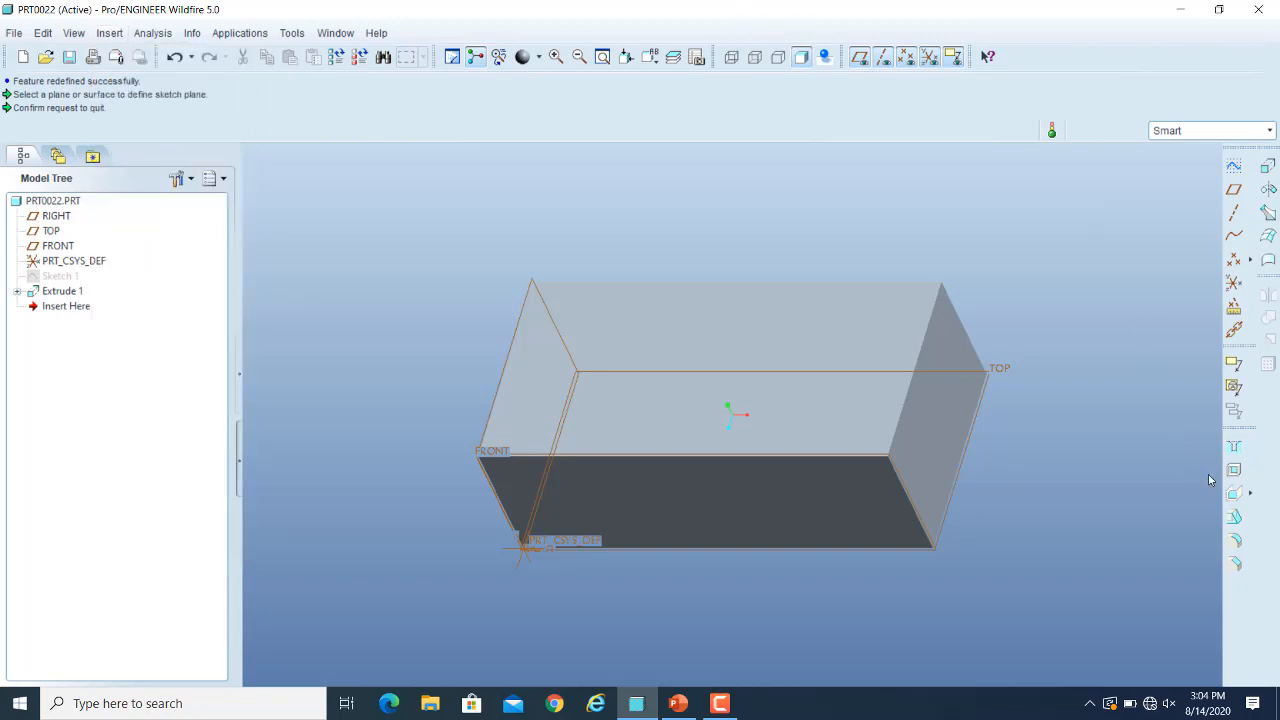
left_click(1234, 470)
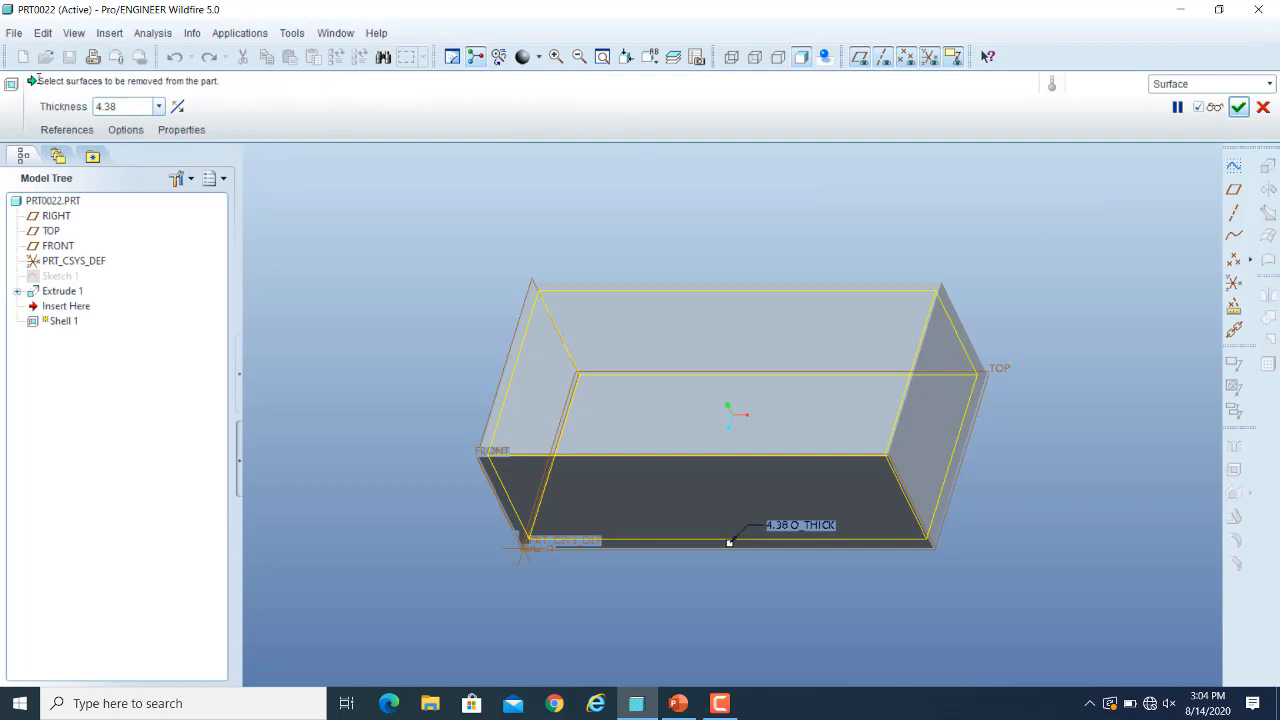
left_click_drag(38, 80, 114, 81)
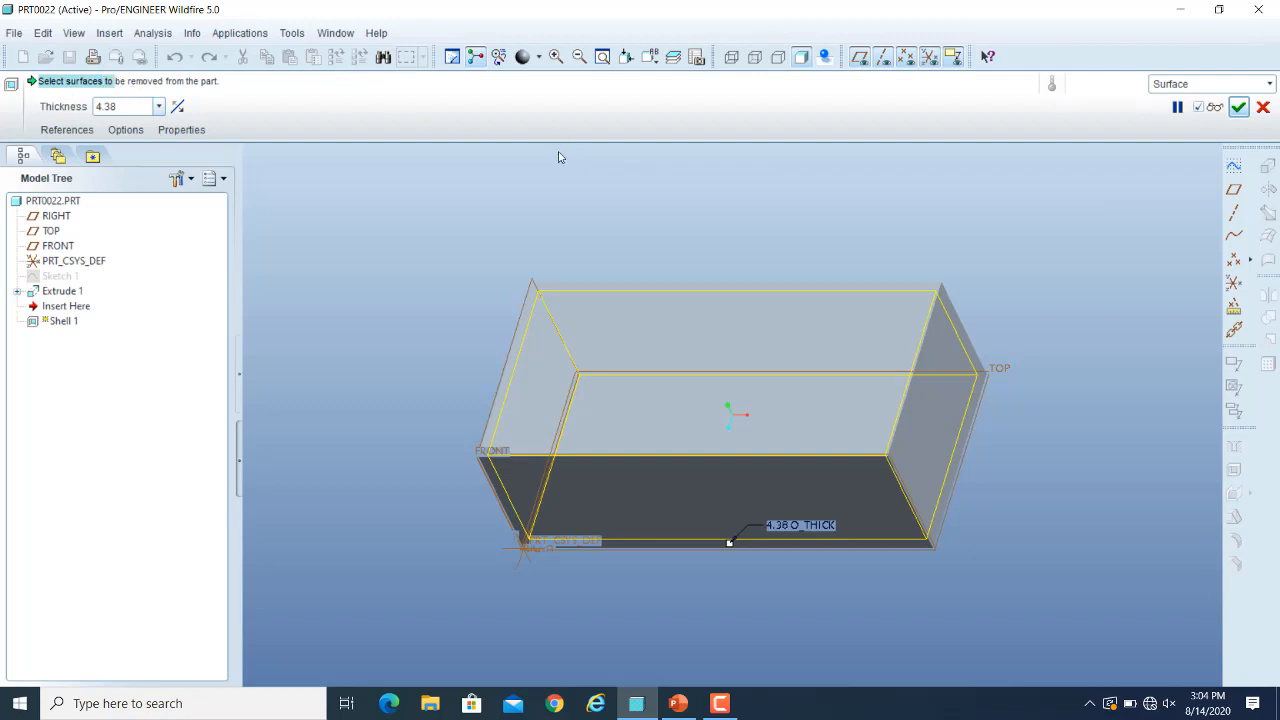
left_click(68, 130)
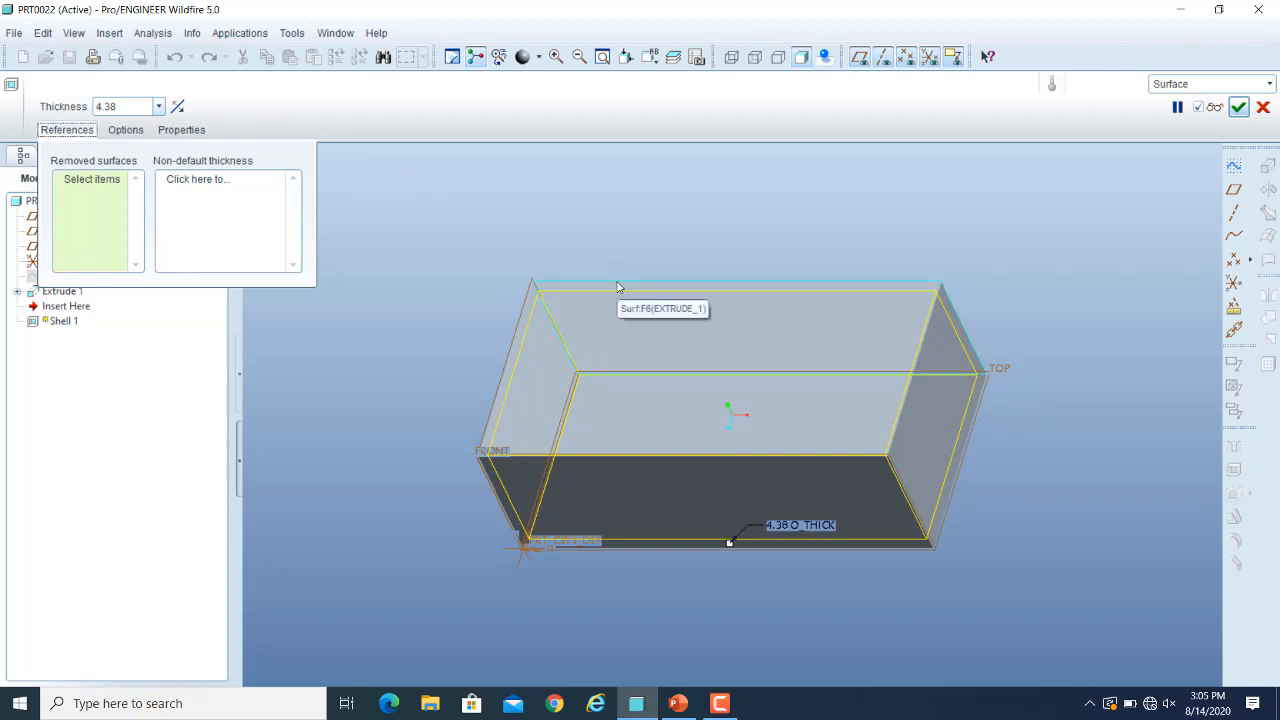
double_click(118, 106)
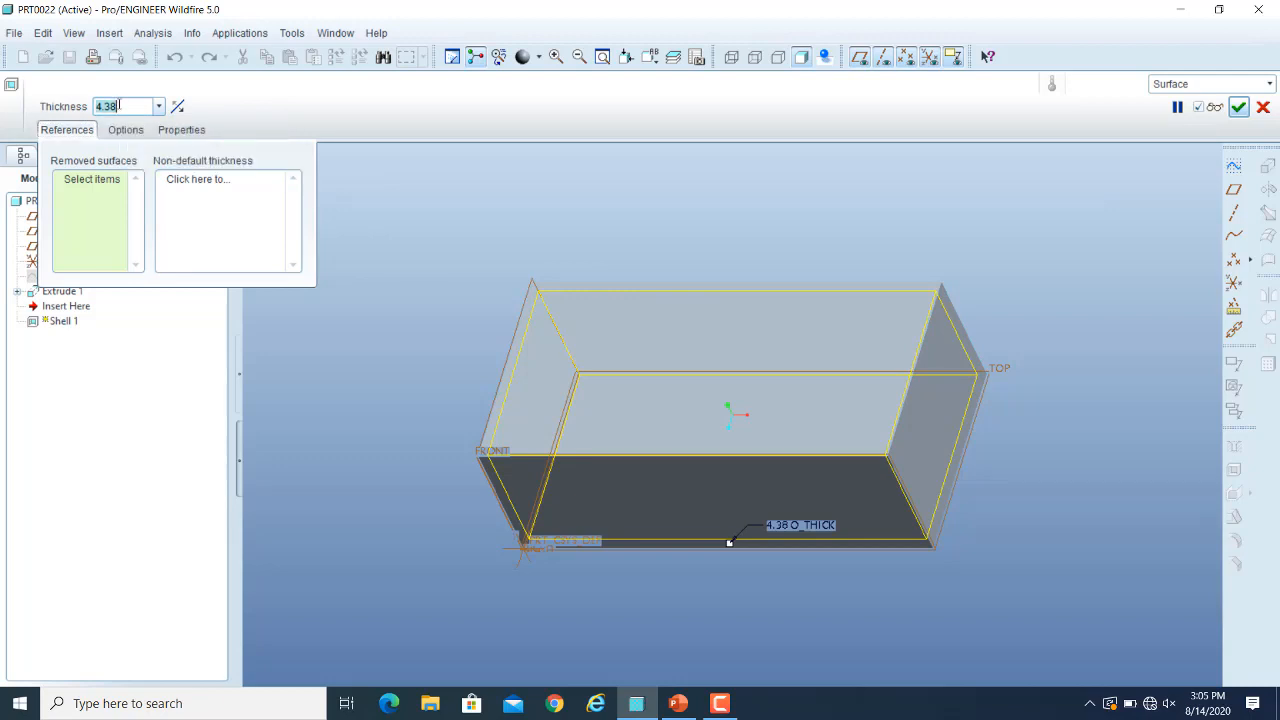
type("5")
key("Return")
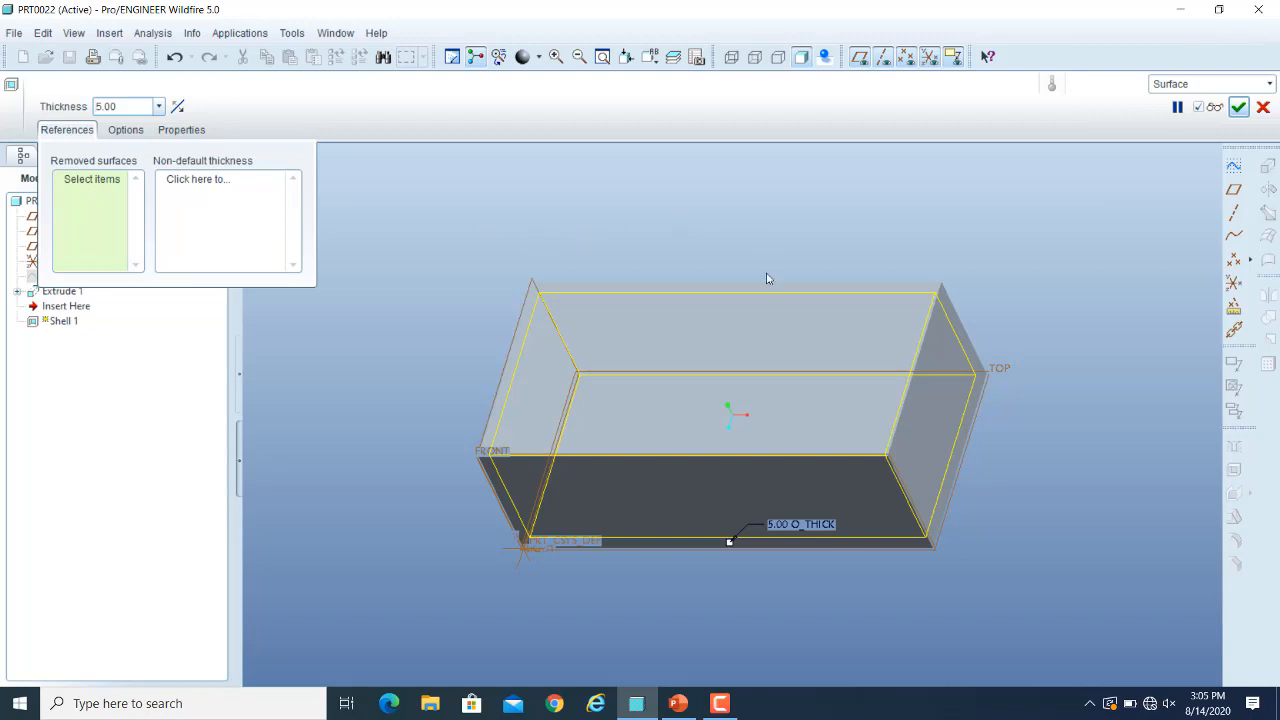
- Choose the block's top face as the removed surface, preview the shell, and resume editing
left_click(682, 361)
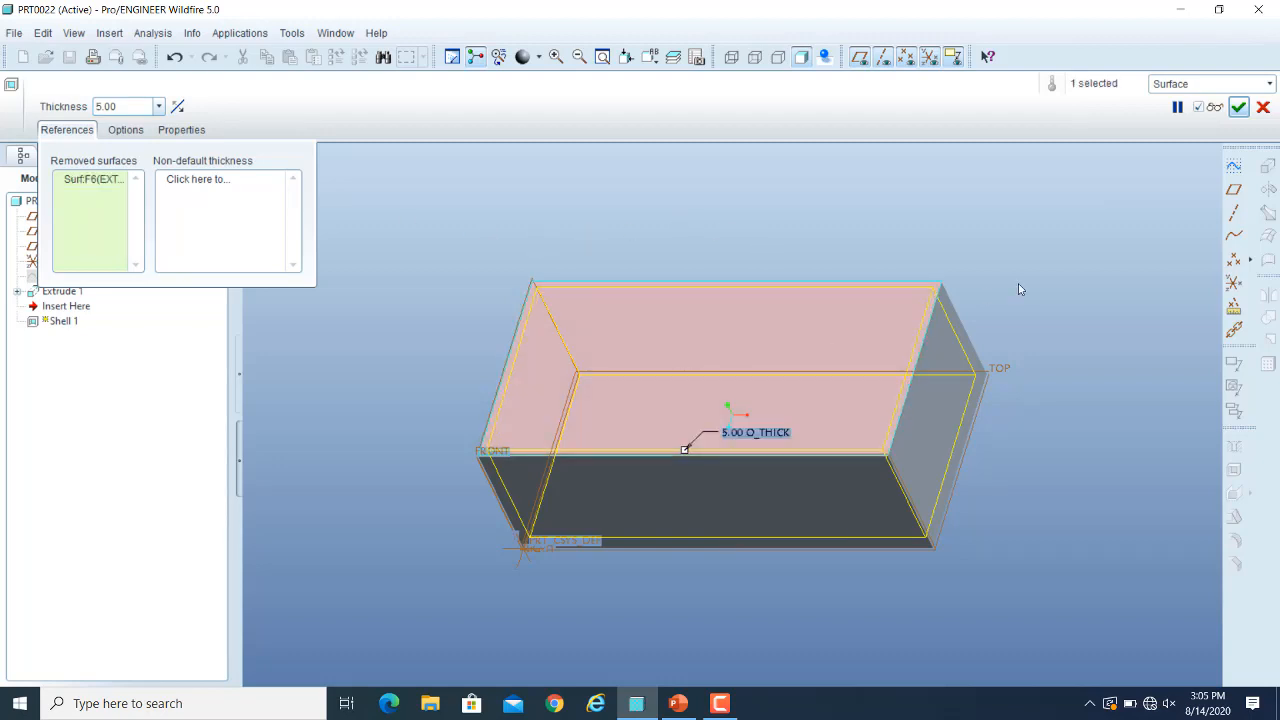
left_click(1218, 110)
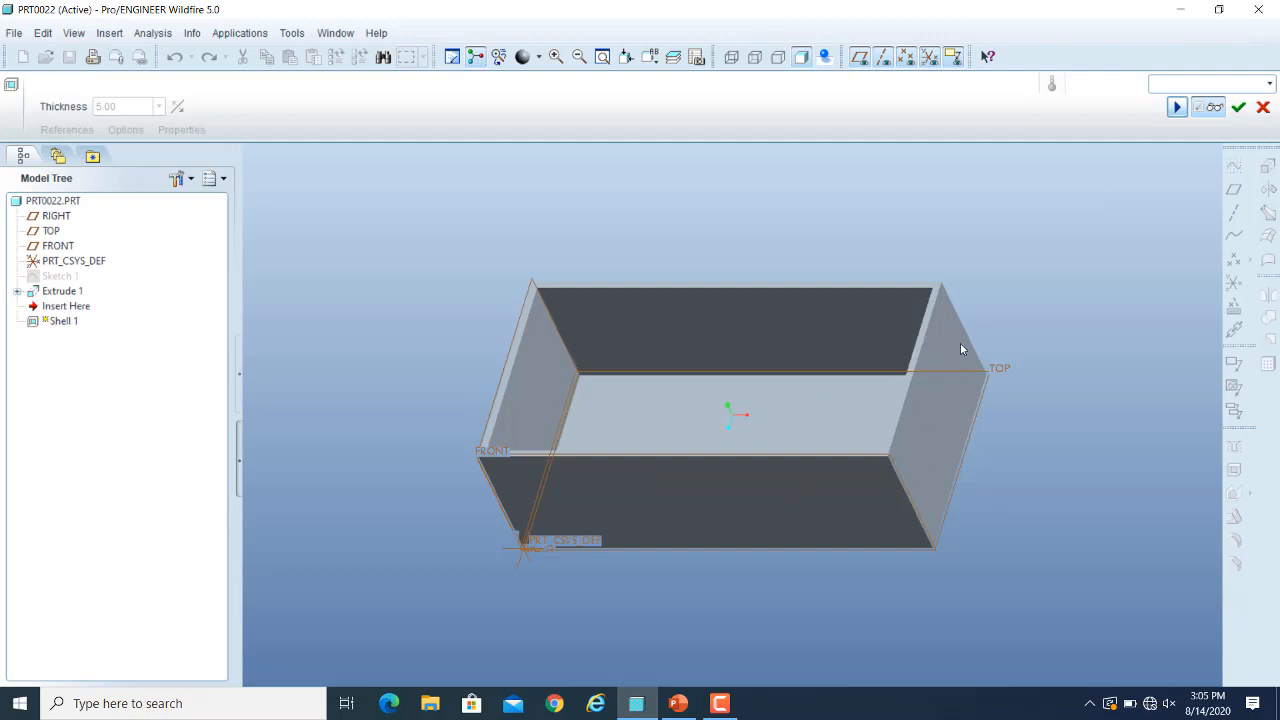
left_click(1177, 107)
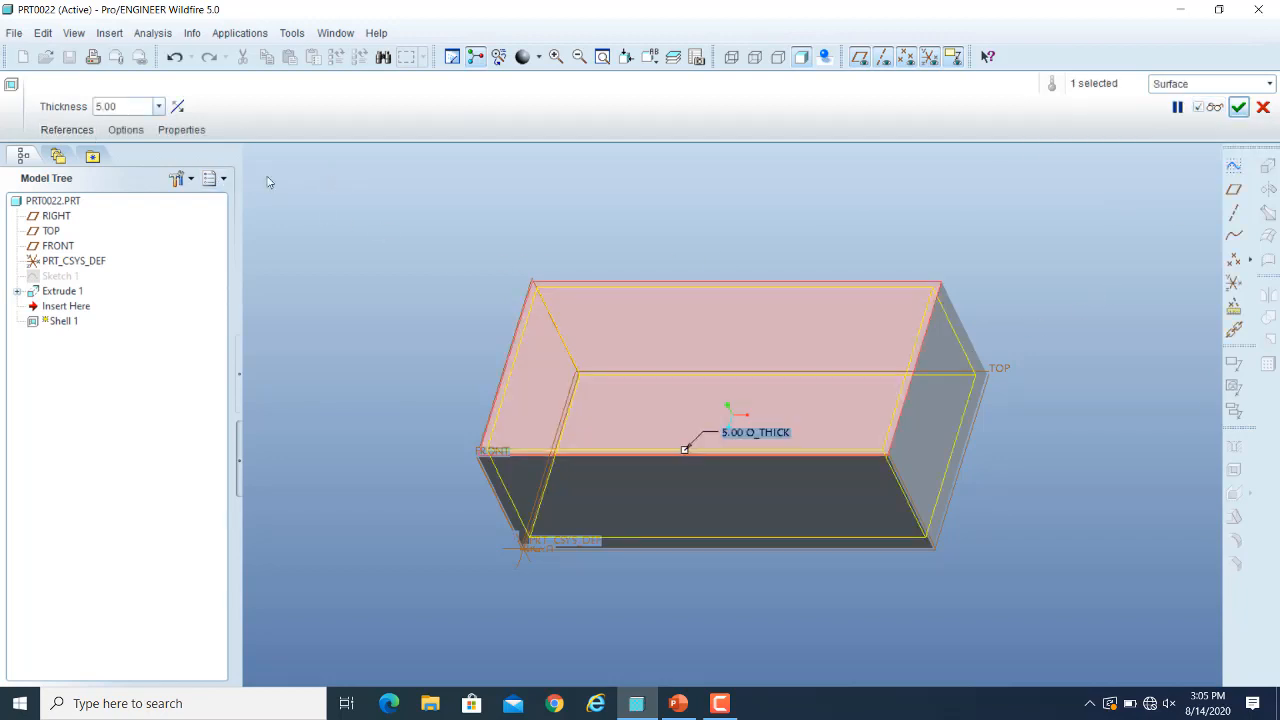
- Make the front face the removed surface instead, preview the shell, and resume editing
left_click(67, 130)
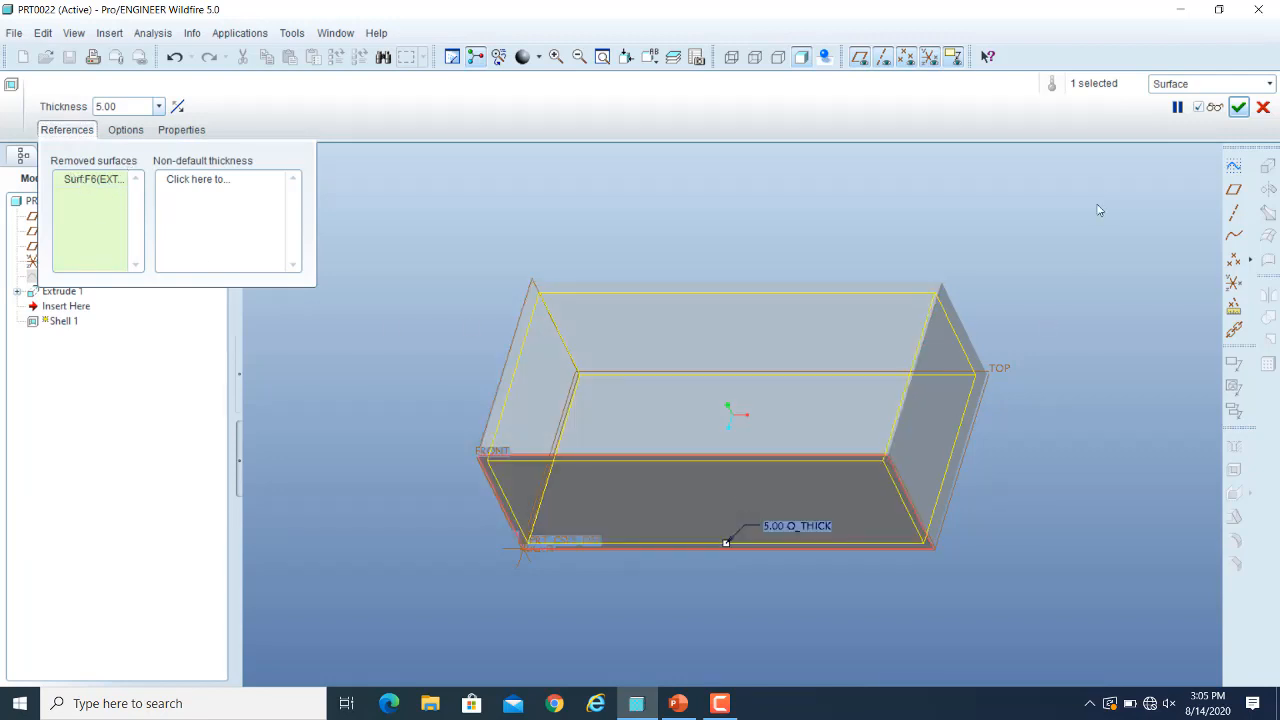
left_click(1215, 108)
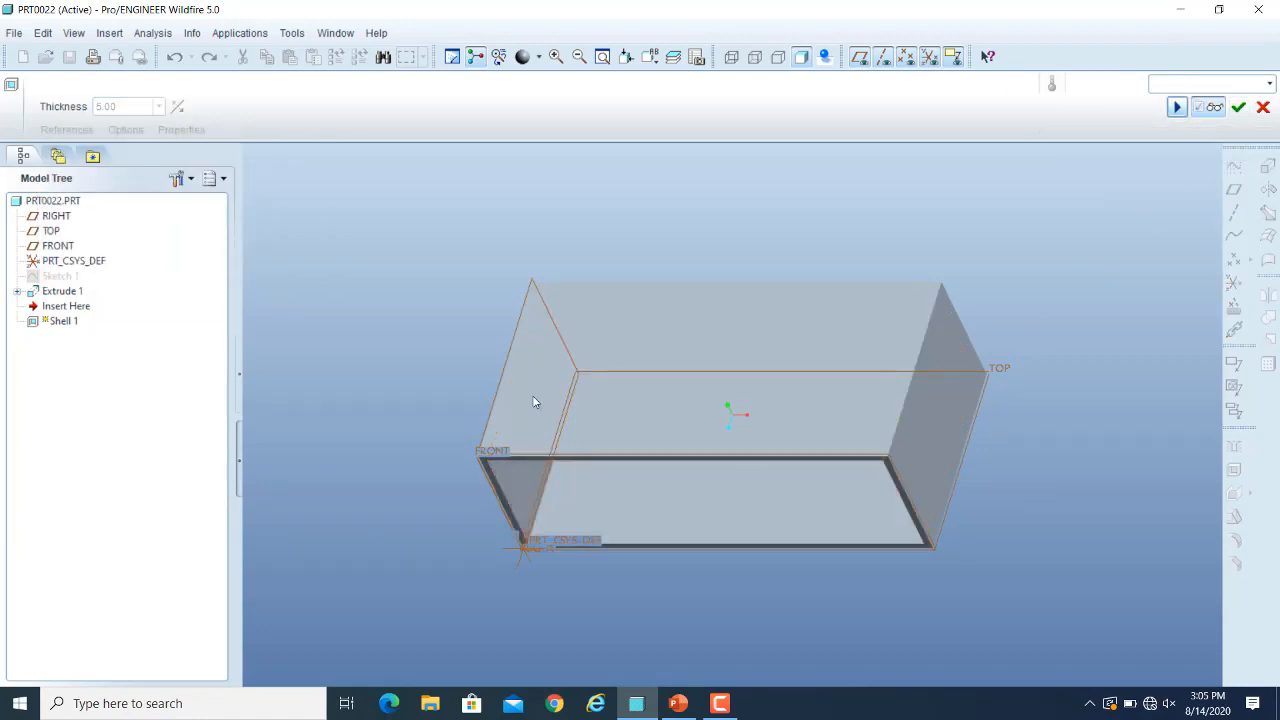
left_click(1210, 106)
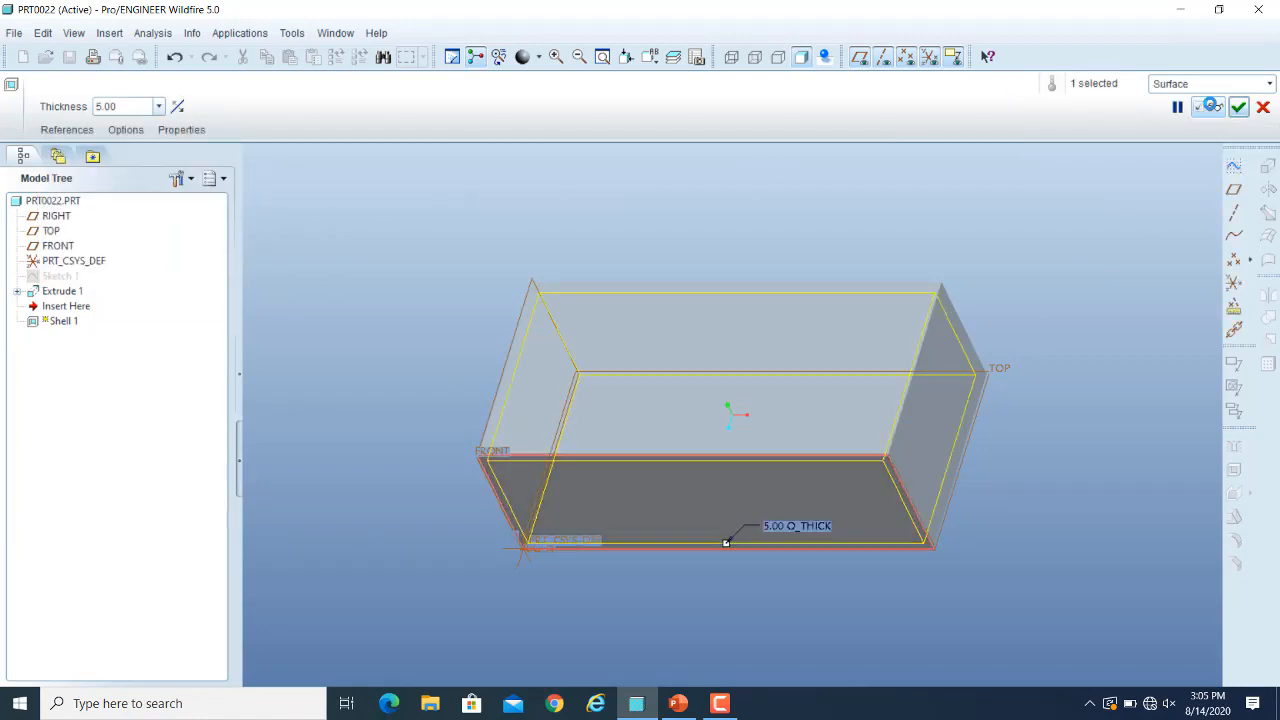
- Switch the removed surface to the block's right end face, preview the shell, and resume editing
left_click(924, 408)
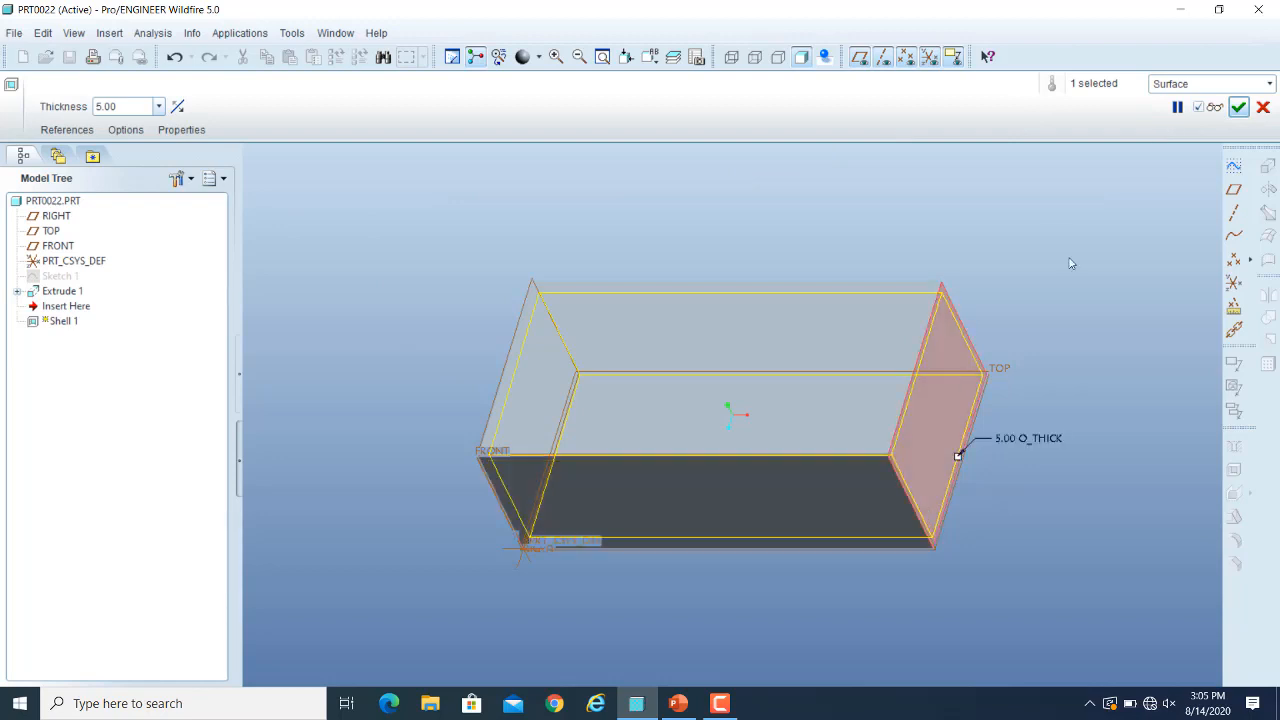
left_click(1195, 107)
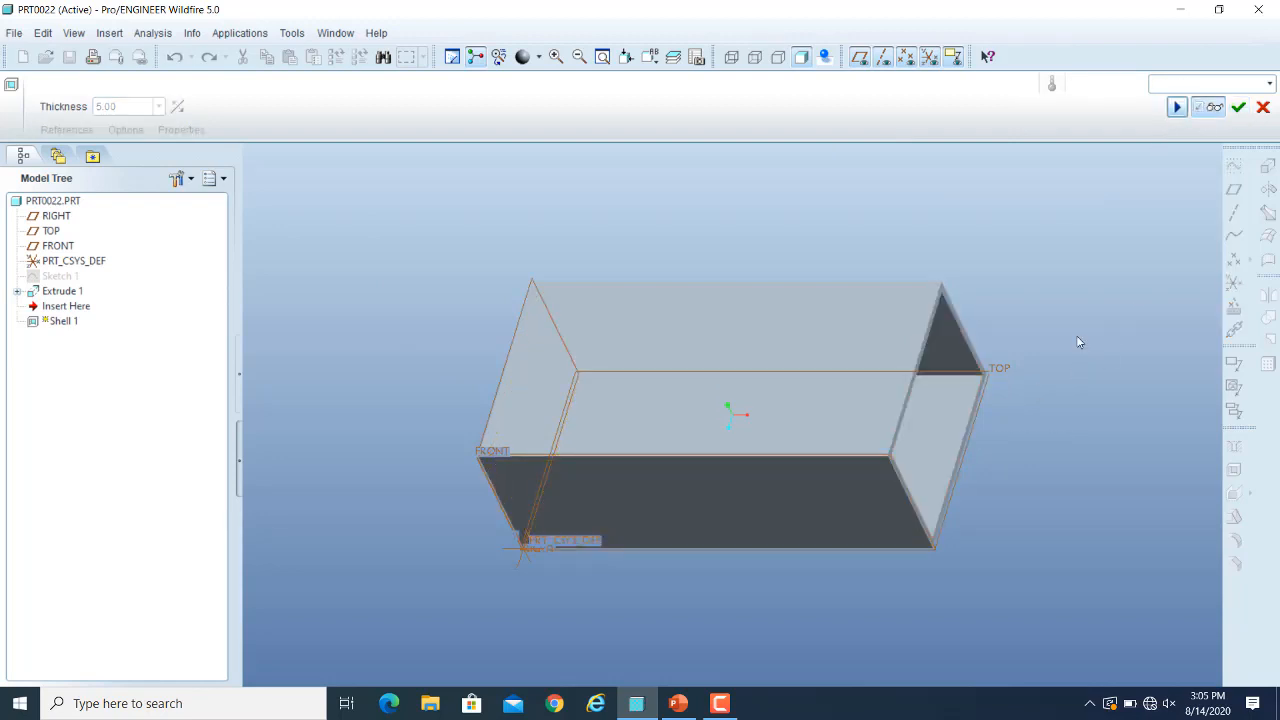
left_click(1214, 107)
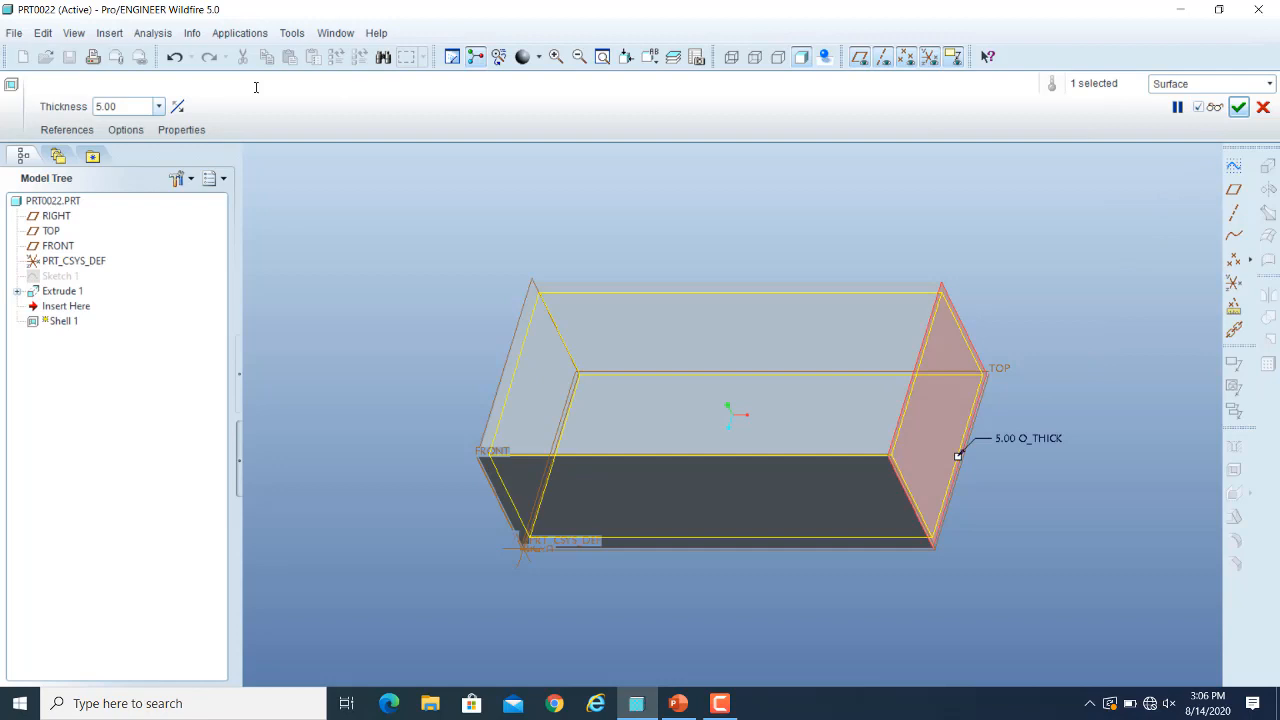
- Replace the removed surface with the top and front faces together, preview the shell, and resume editing
left_click(62, 130)
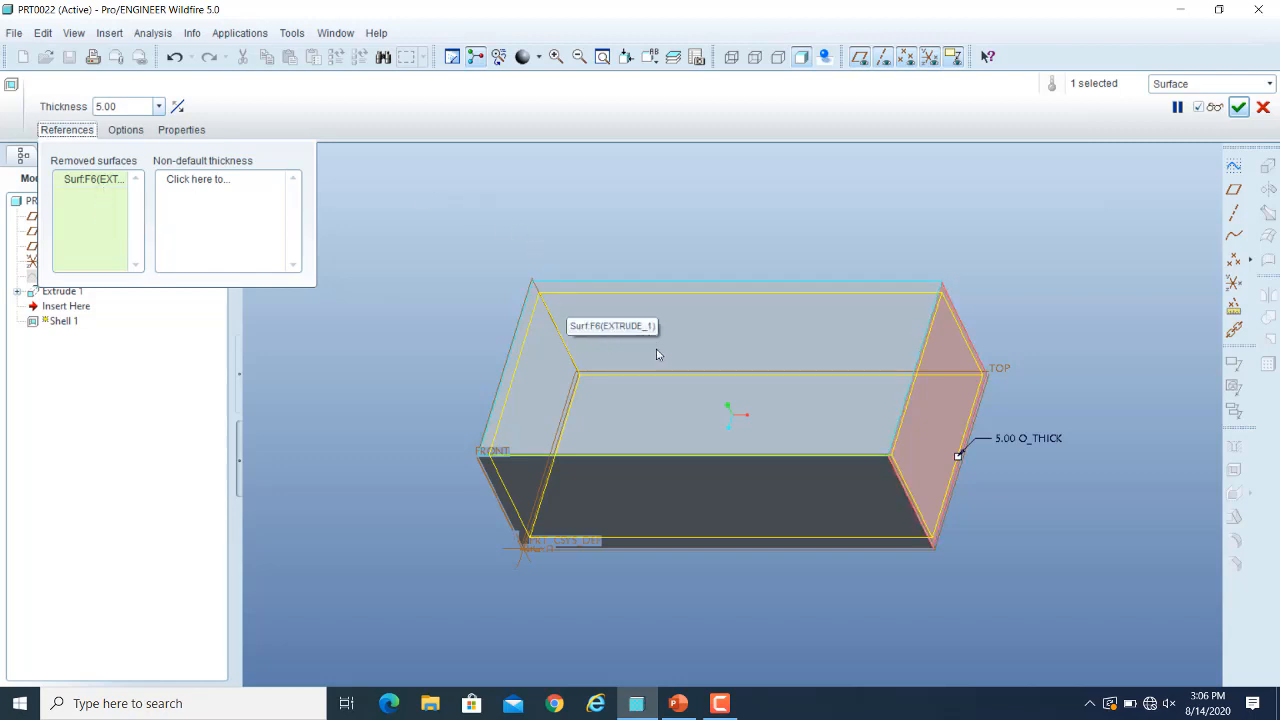
left_click(682, 354)
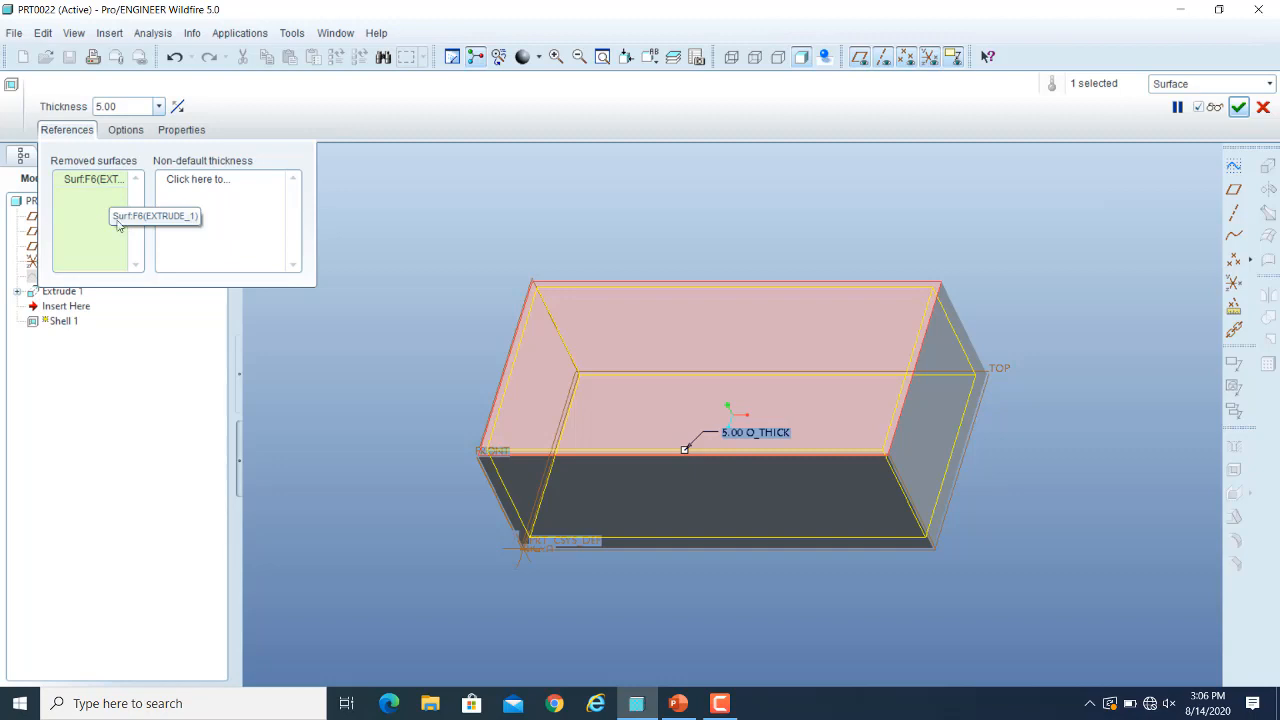
left_click(727, 502, "ctrl")
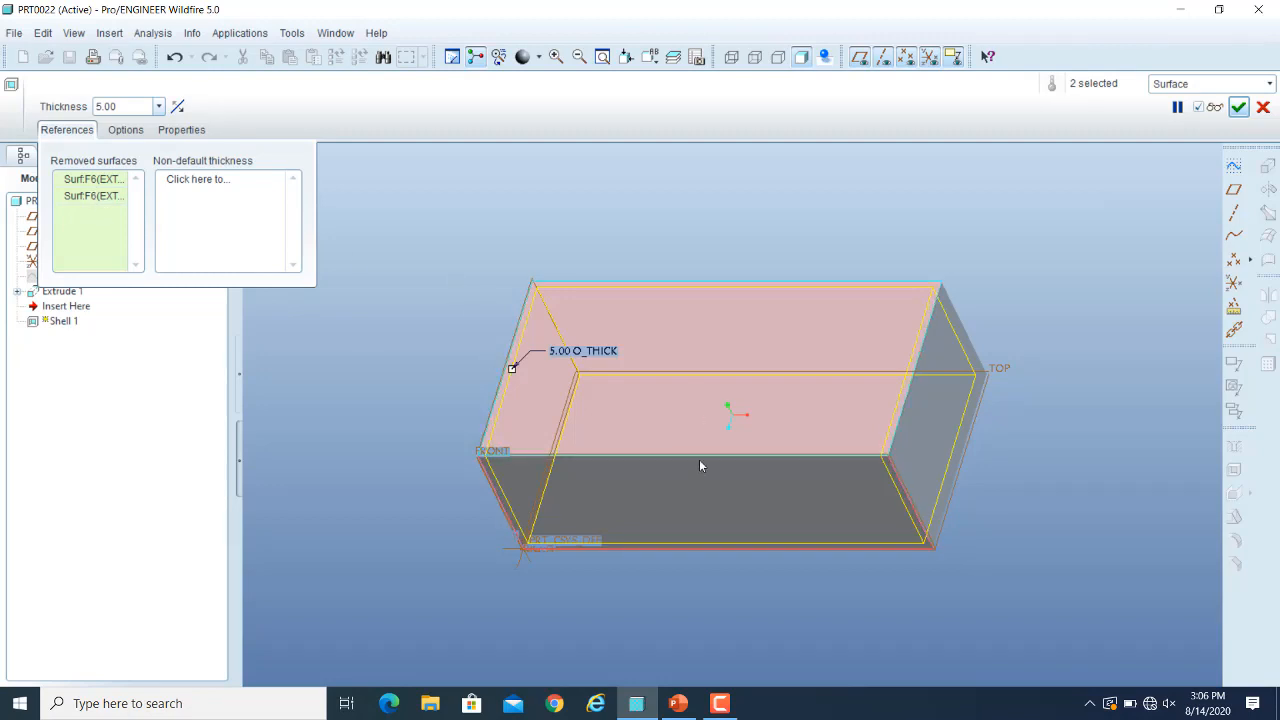
left_click(1219, 108)
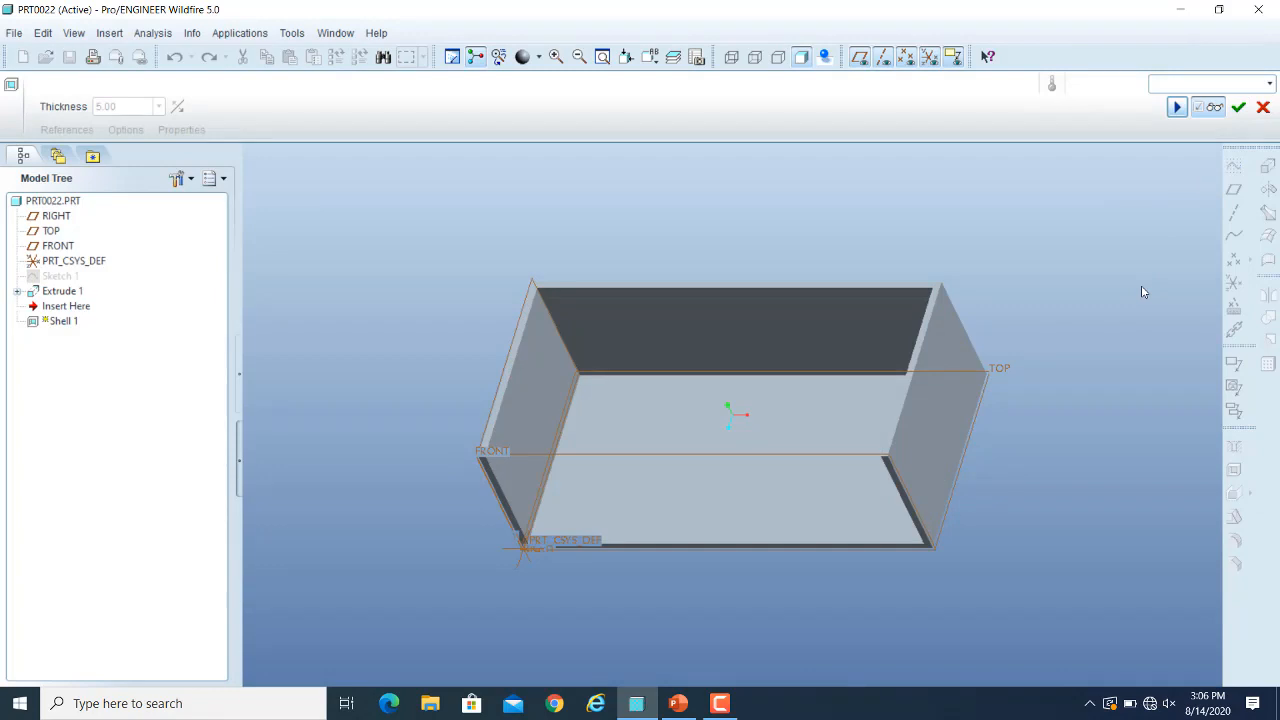
left_click(1215, 107)
- Add the right end face to the removed top and front surfaces, preview the shell, and resume editing
left_click(66, 130)
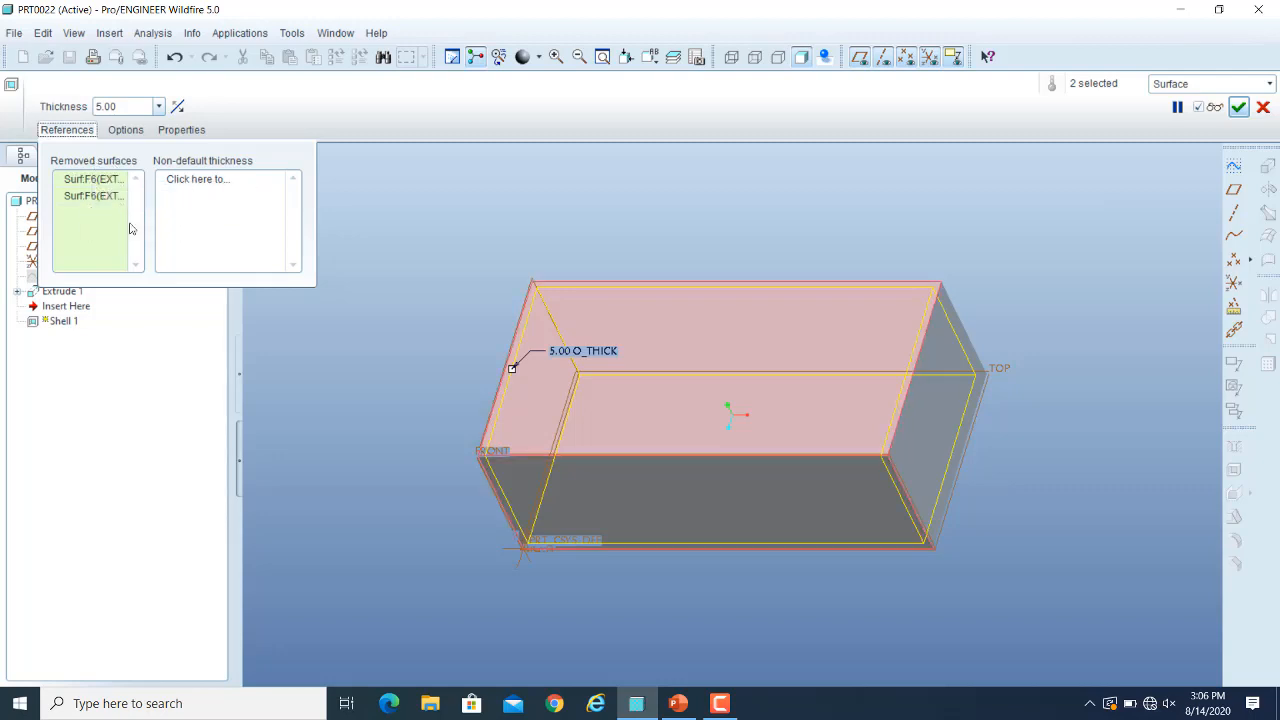
left_click(942, 395)
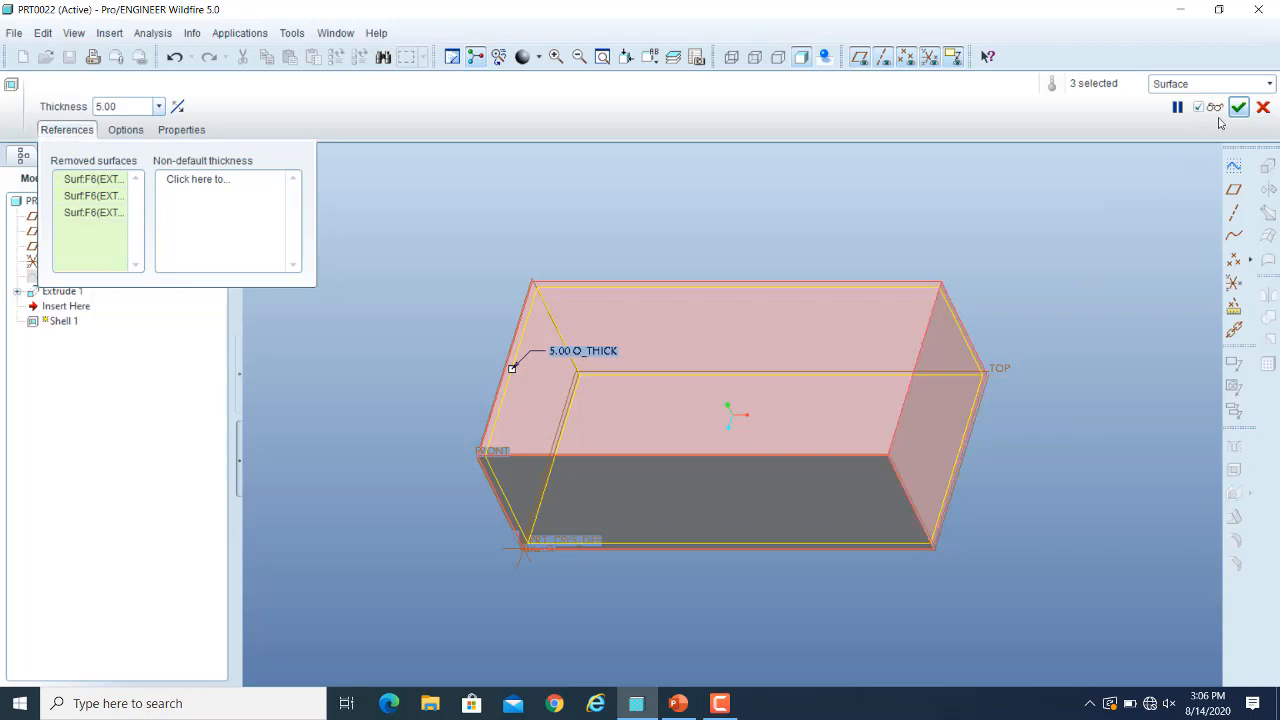
left_click(1214, 107)
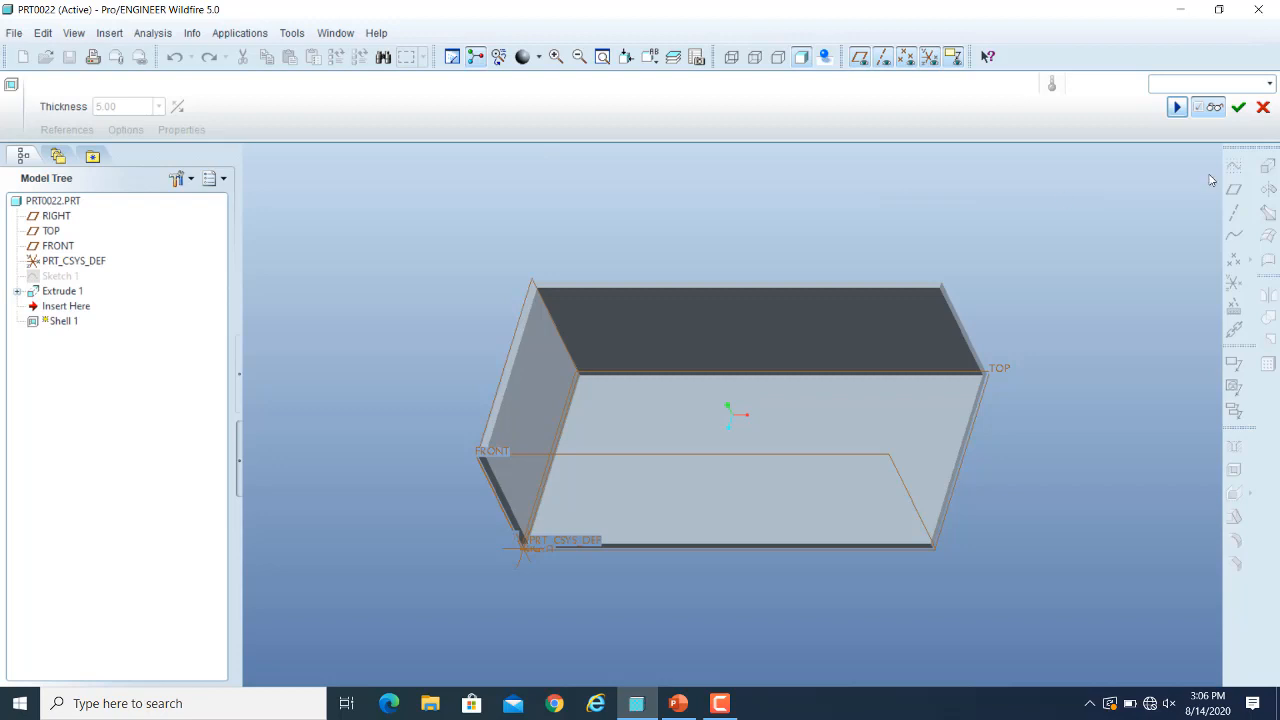
left_click(1177, 107)
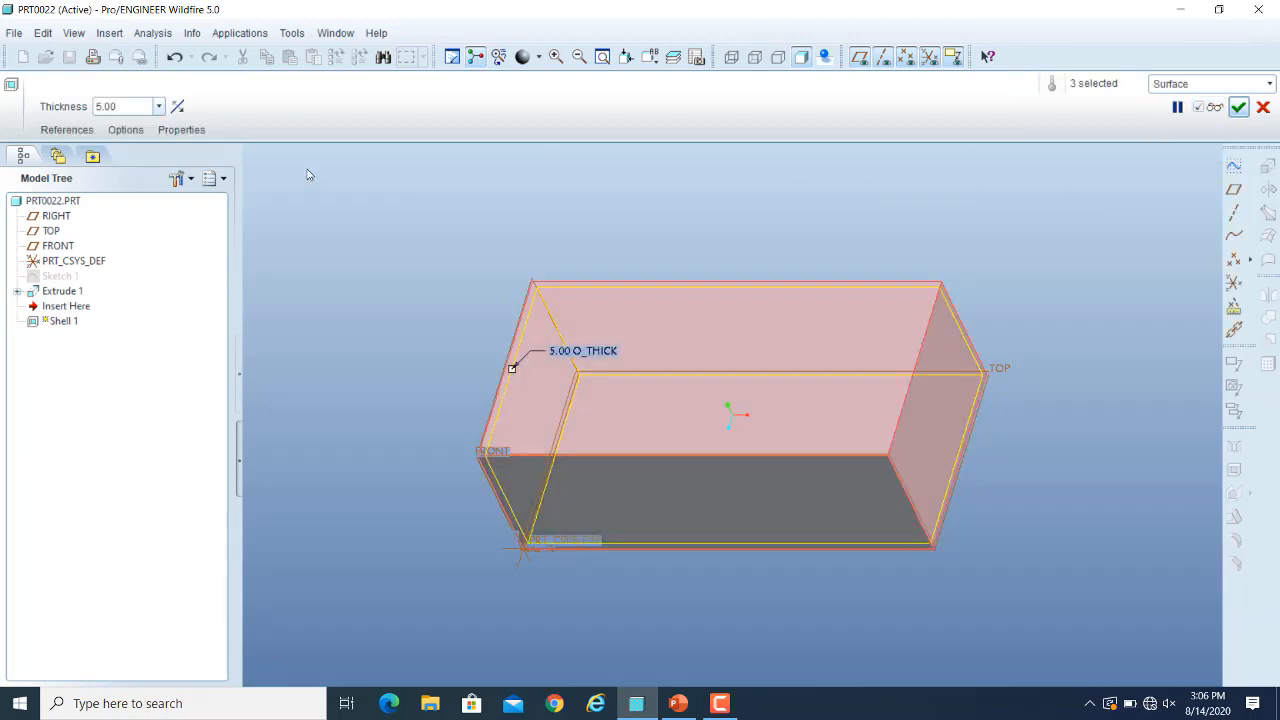
- Take the front face out of the shell's removed surfaces, and clear all the remaining ones
left_click(66, 130)
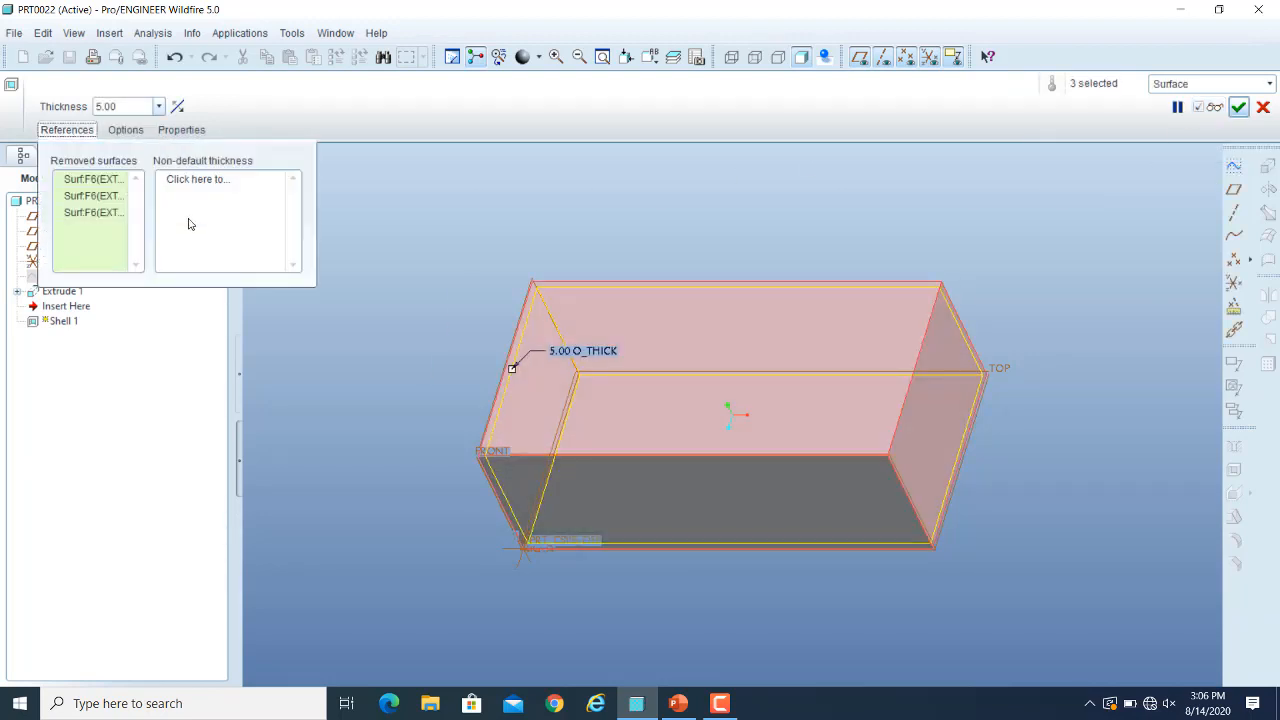
left_click(85, 197)
right_click(87, 197)
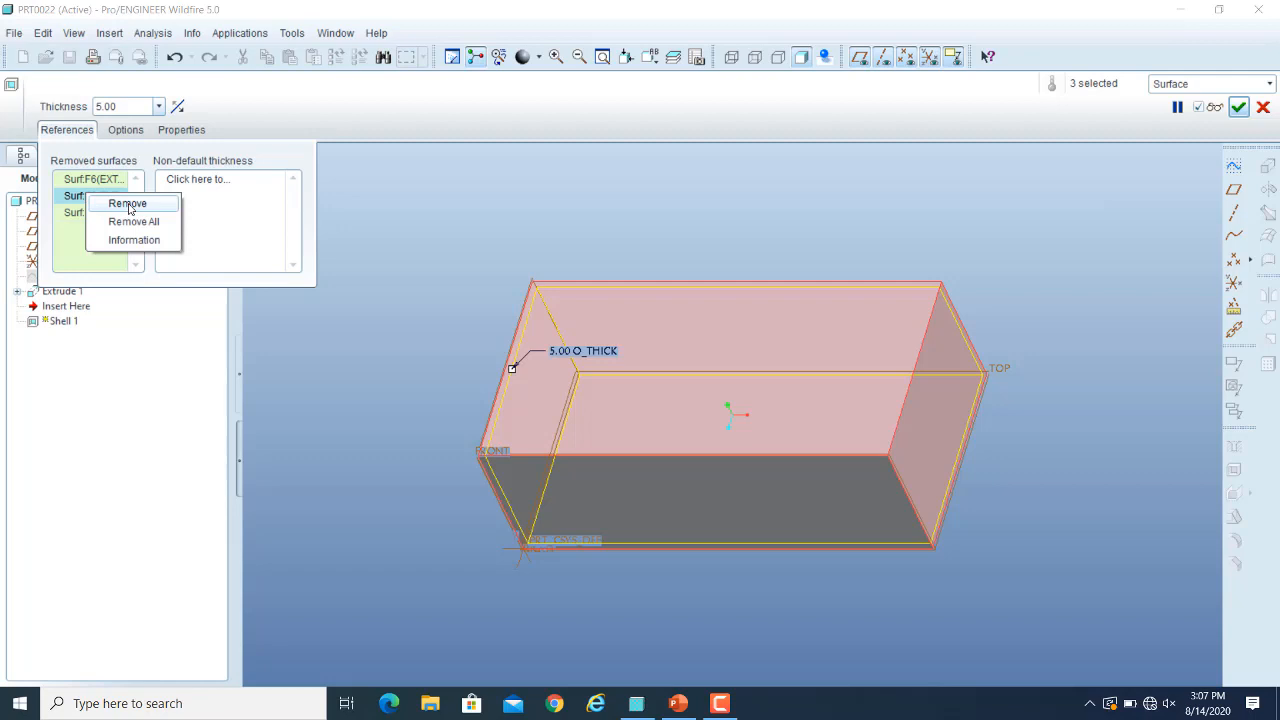
left_click(129, 206)
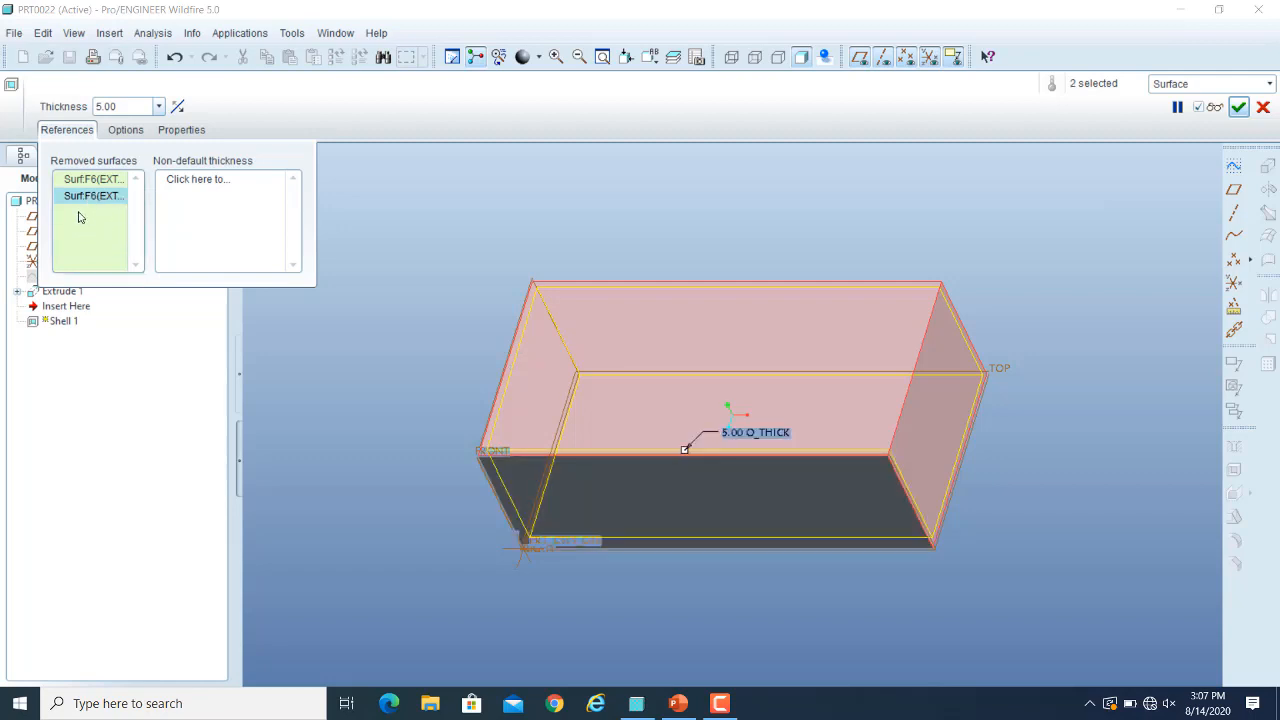
right_click(84, 196)
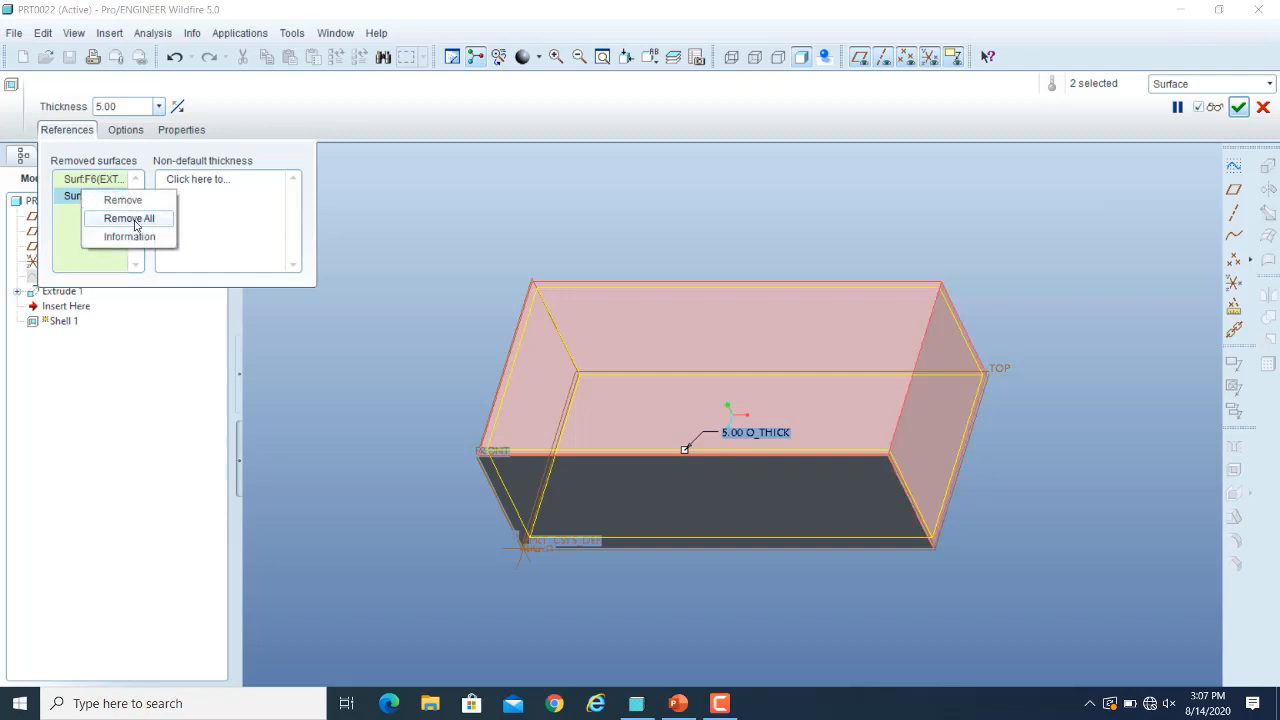
left_click(130, 218)
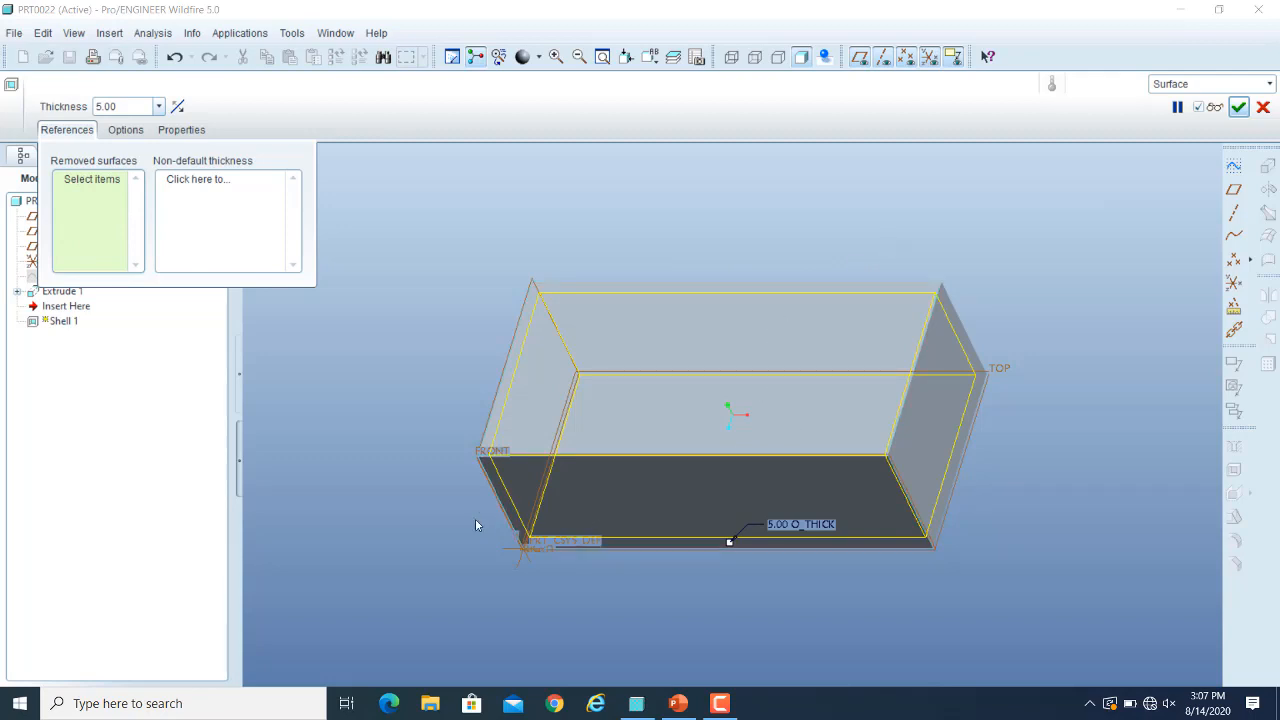
- Select only the block's top face for removal, preview the open-topped shell, and resume editing
left_click(661, 381)
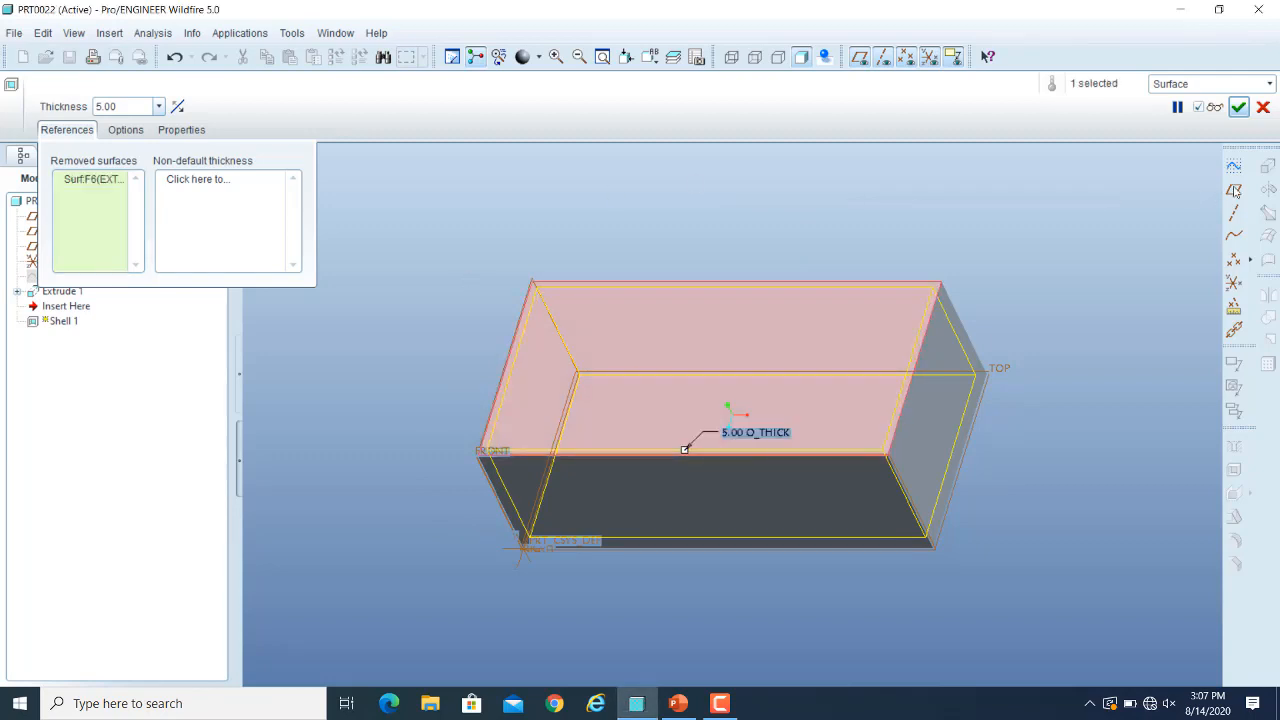
left_click(1238, 107)
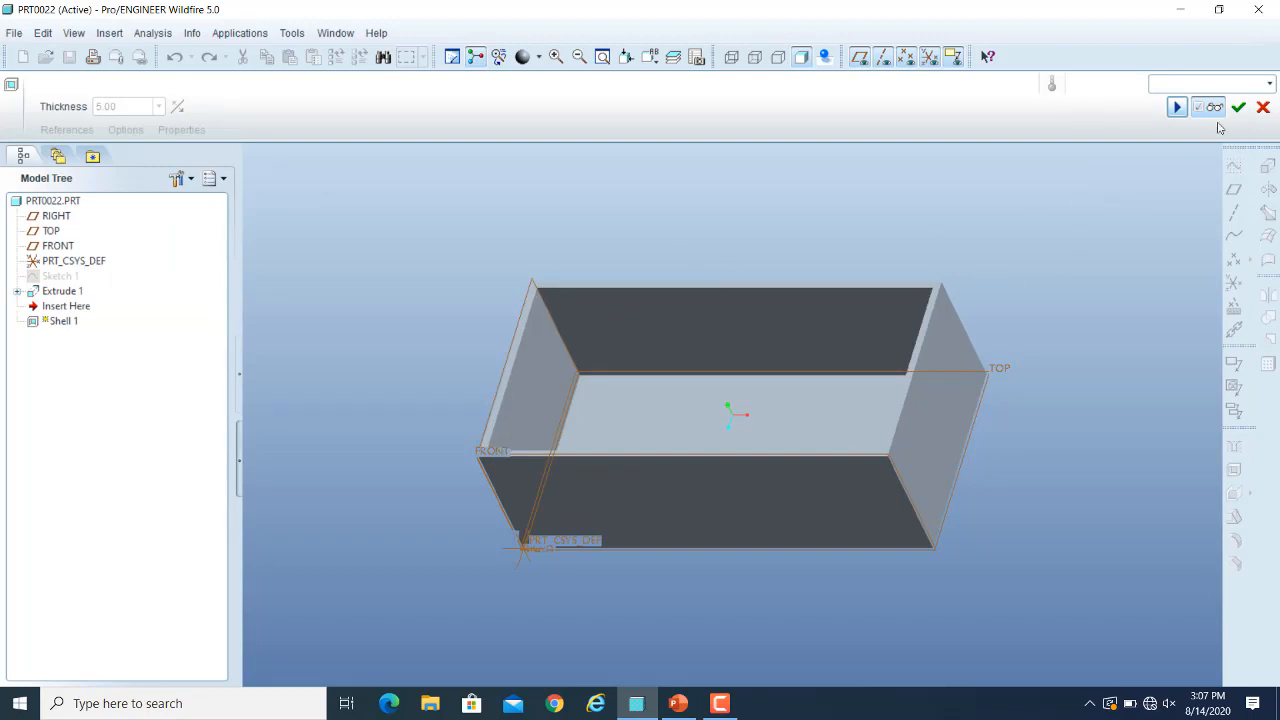
left_click(1177, 107)
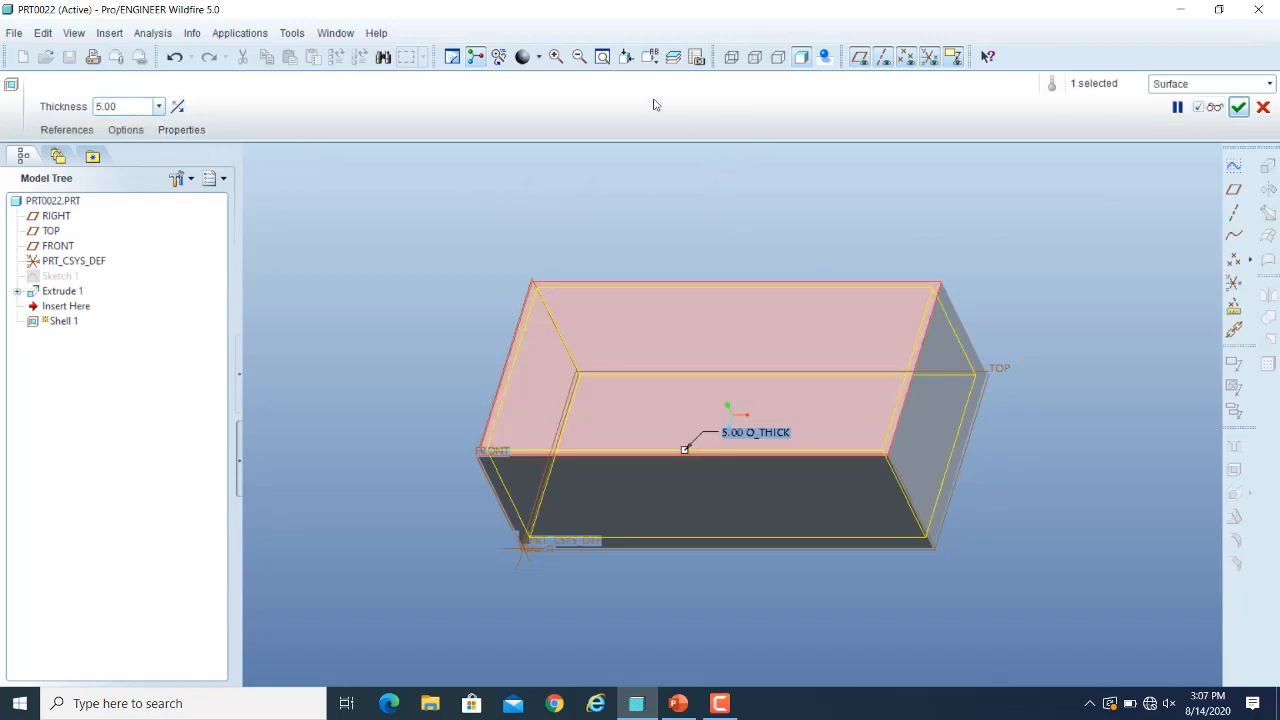
- Orient the model to the saved TOP view and zoom in on the shell's wall outline
left_click(650, 57)
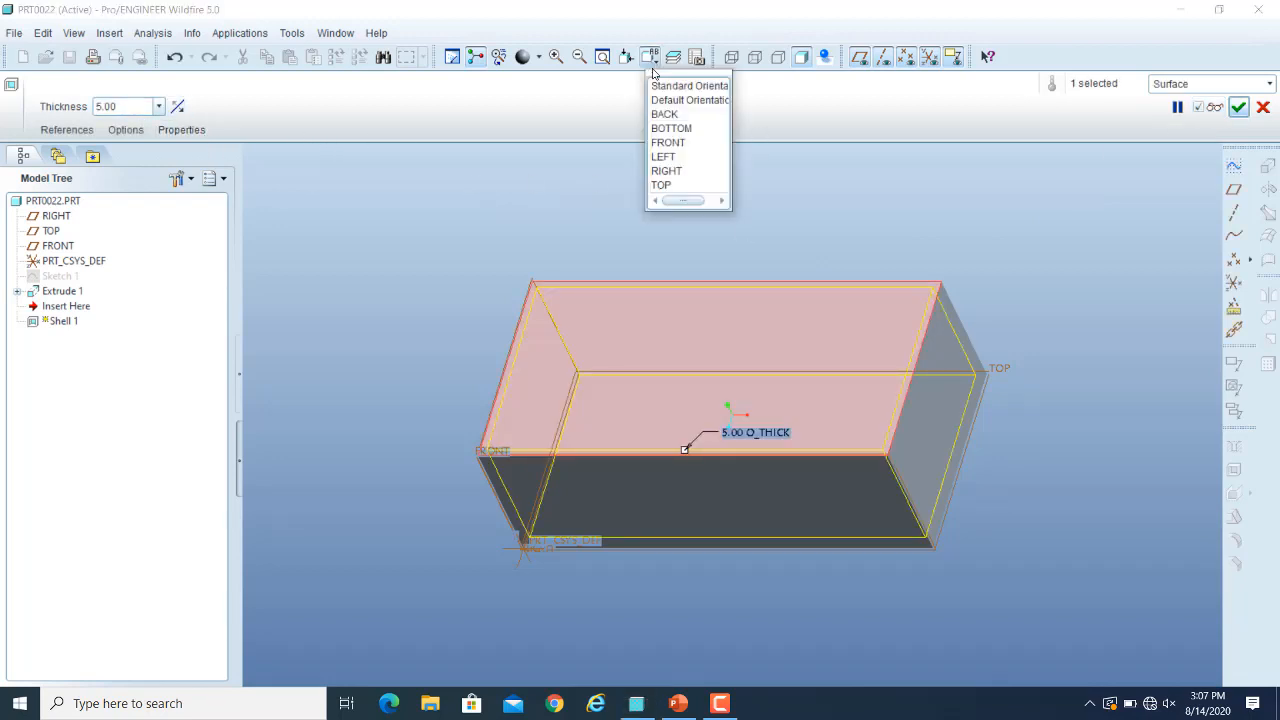
left_click(660, 185)
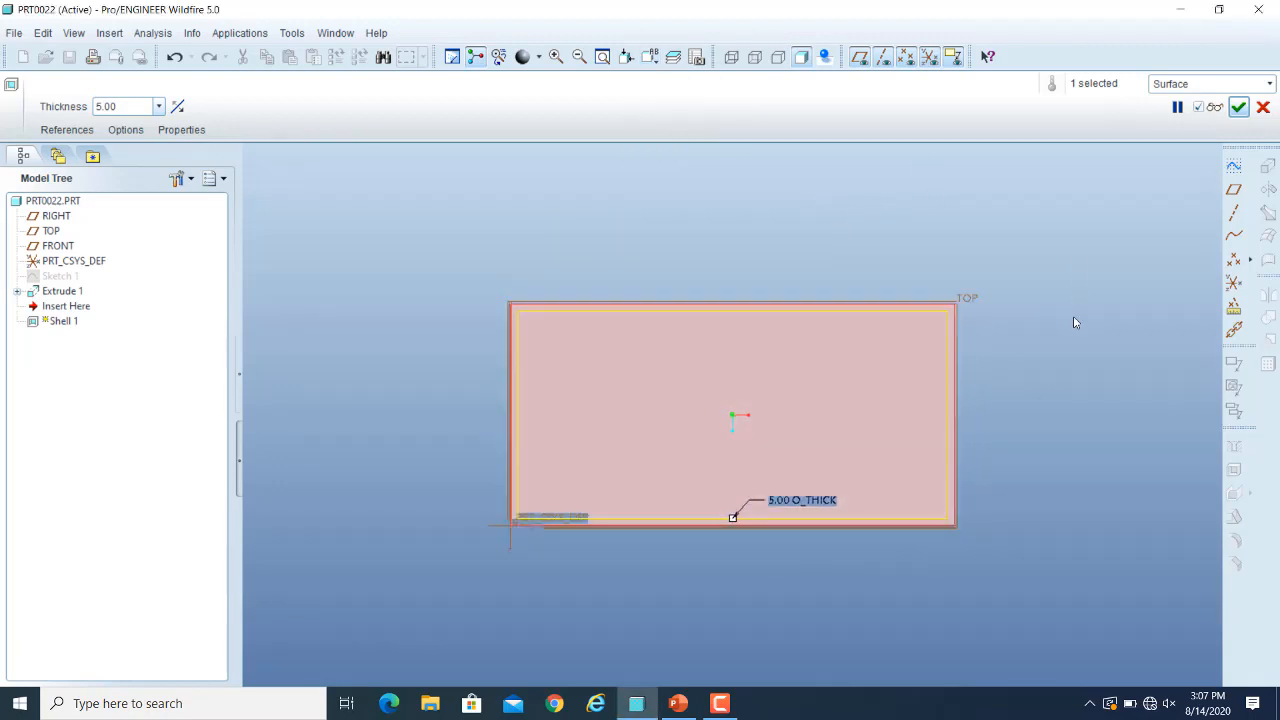
scroll(1031, 352, "down", 5)
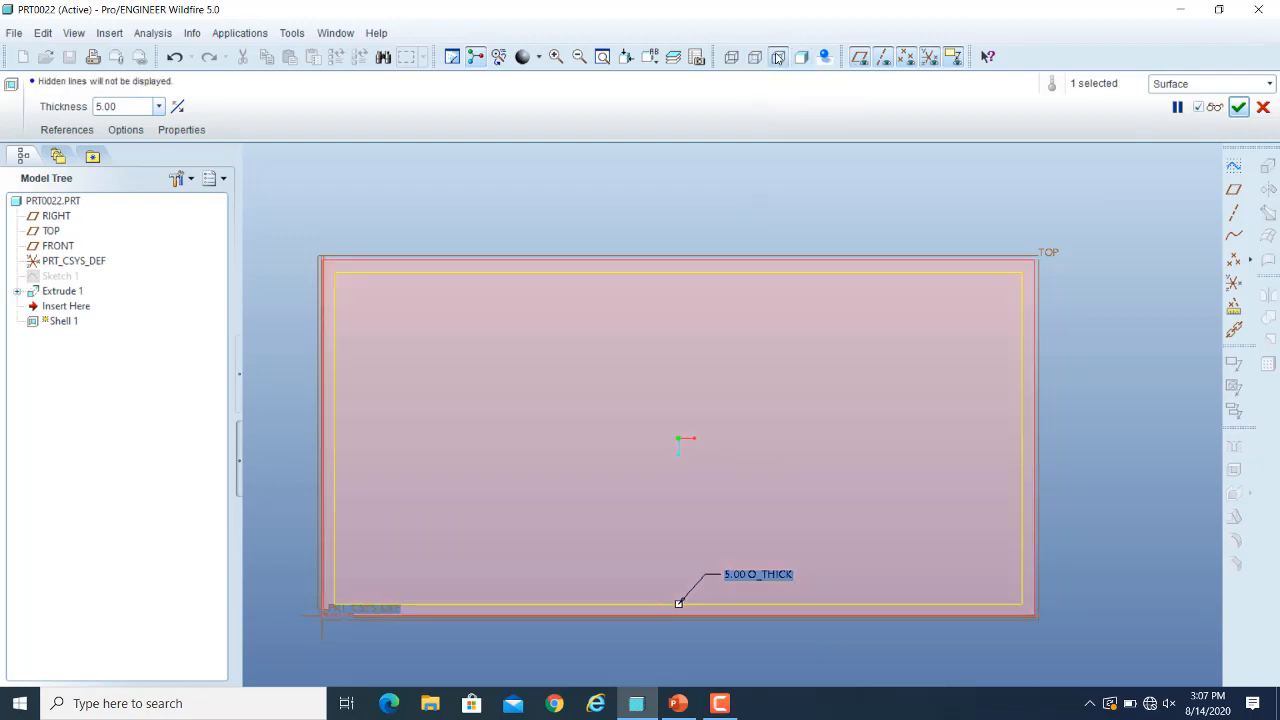
- Display the model shaded, and flip the shell's wall thickness direction outward and back inward
left_click(731, 57)
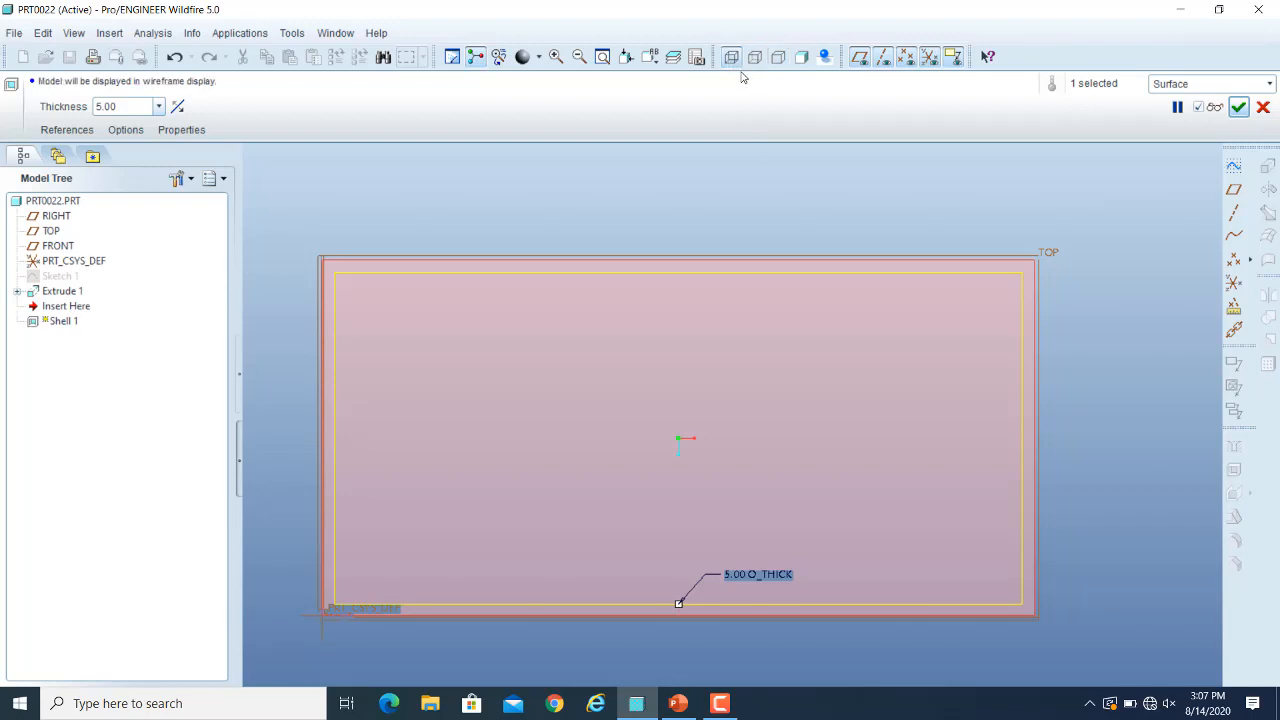
left_click(801, 57)
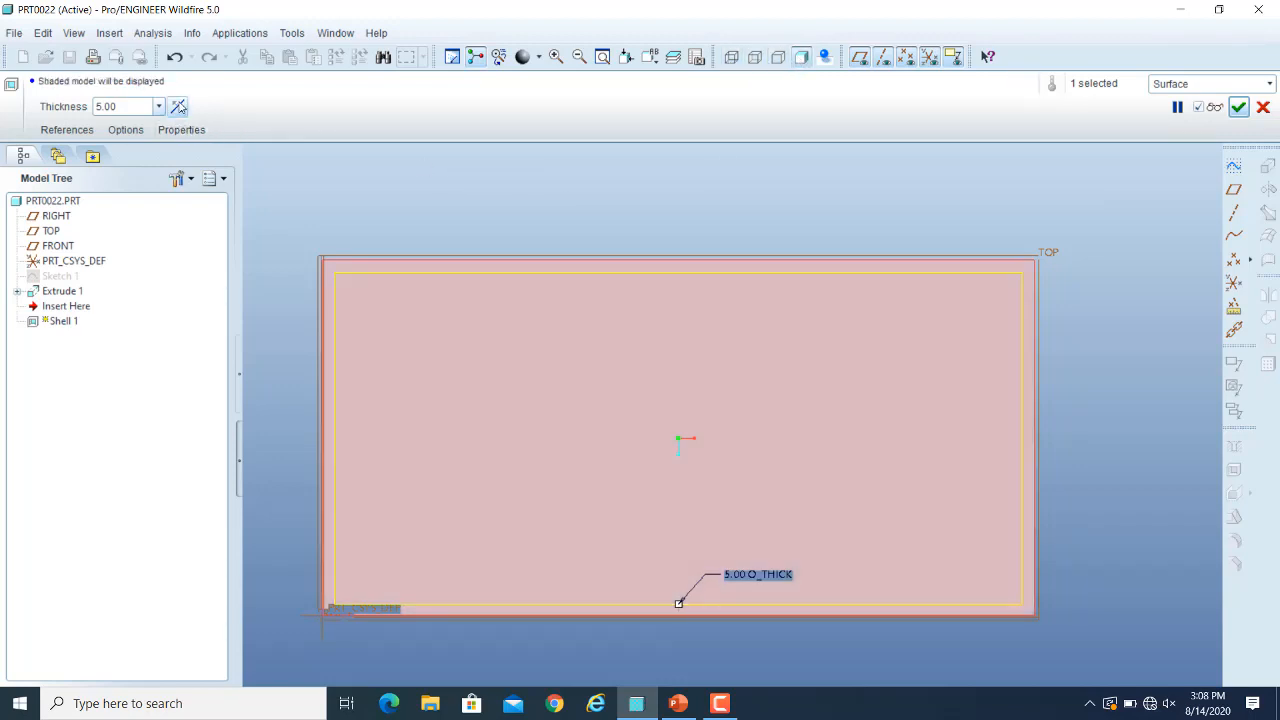
left_click(178, 106)
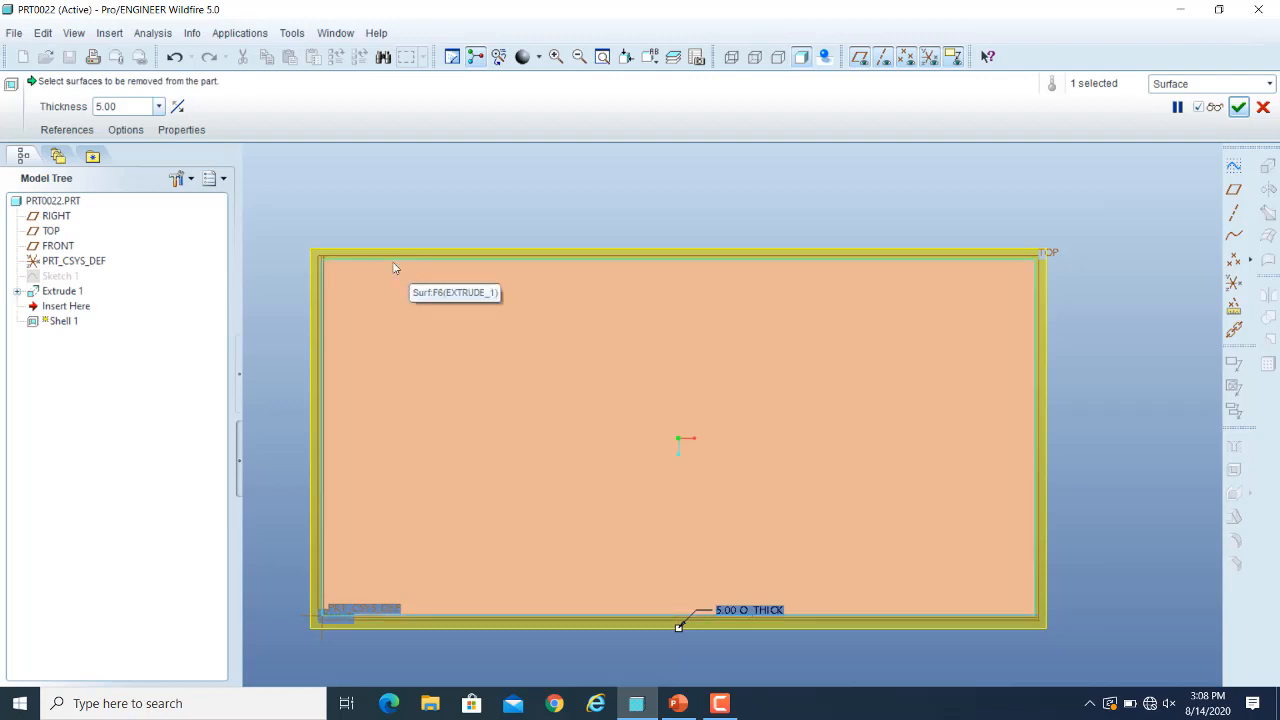
left_click(177, 106)
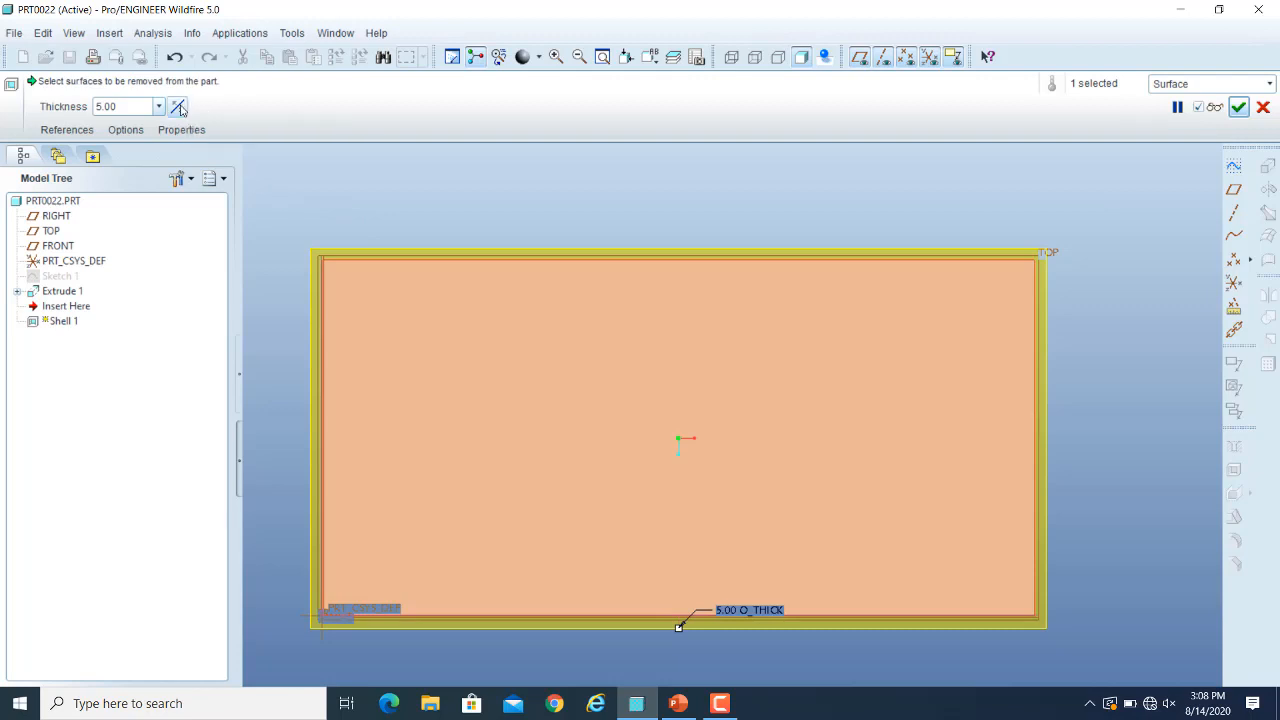
left_click(178, 107)
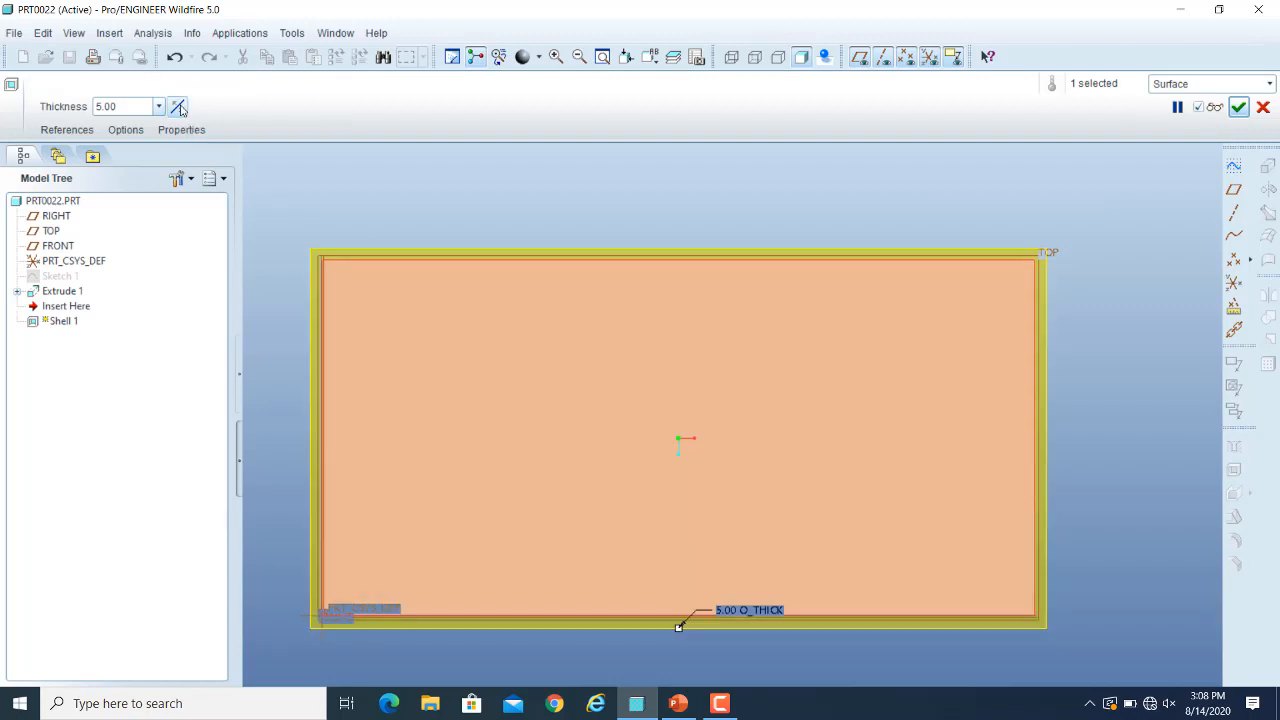
left_click(180, 109)
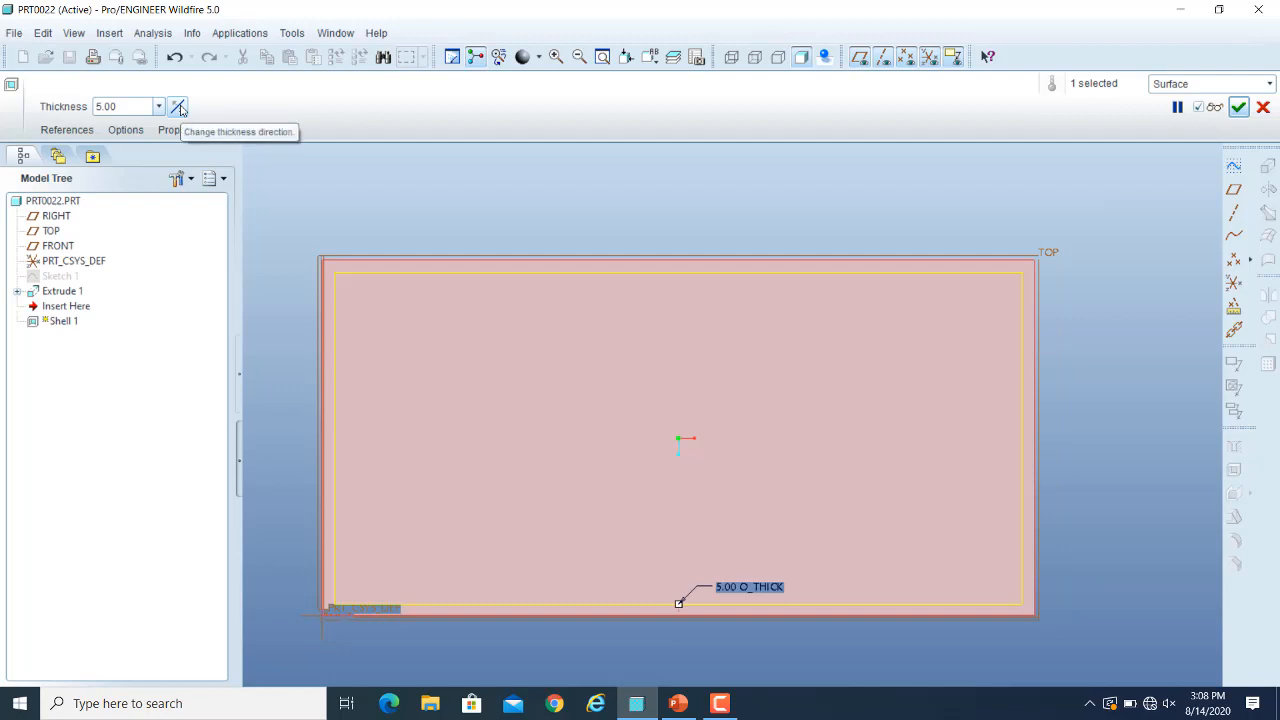
- Preview the shell with inward and with outward wall thickness for comparison, and return the direction to inward
left_click(1216, 108)
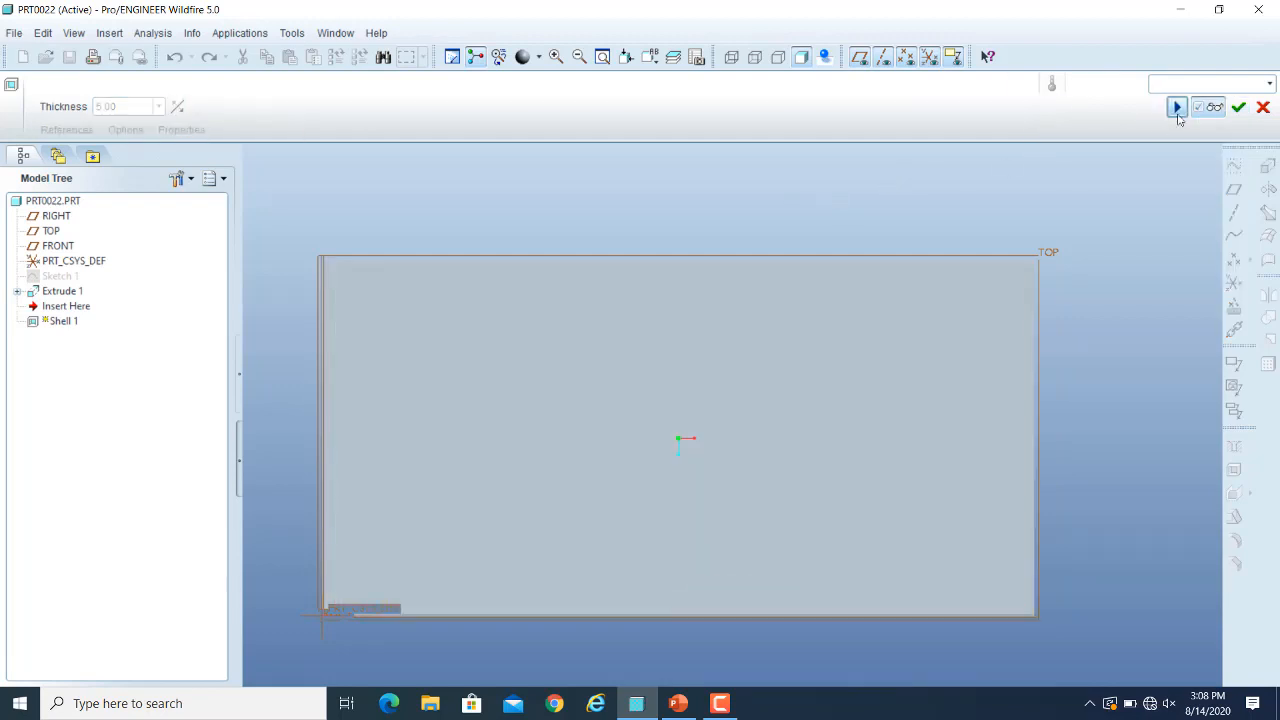
left_click(1177, 107)
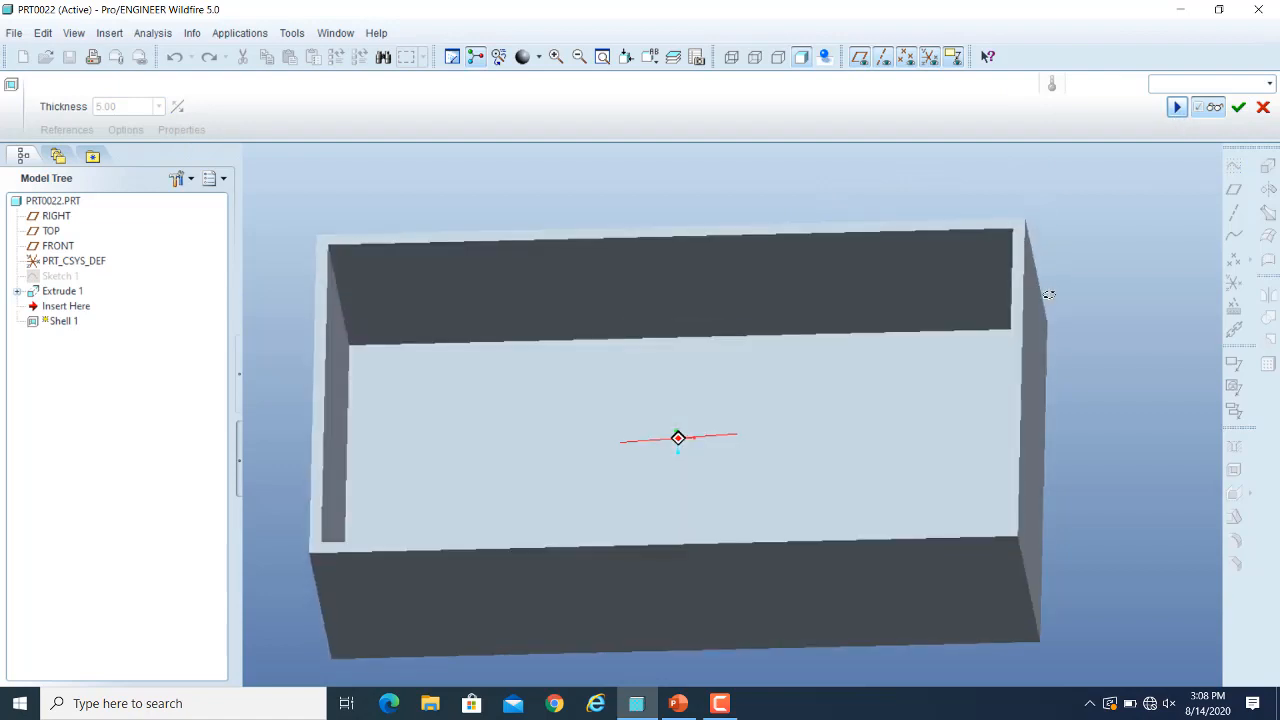
left_click(1222, 109)
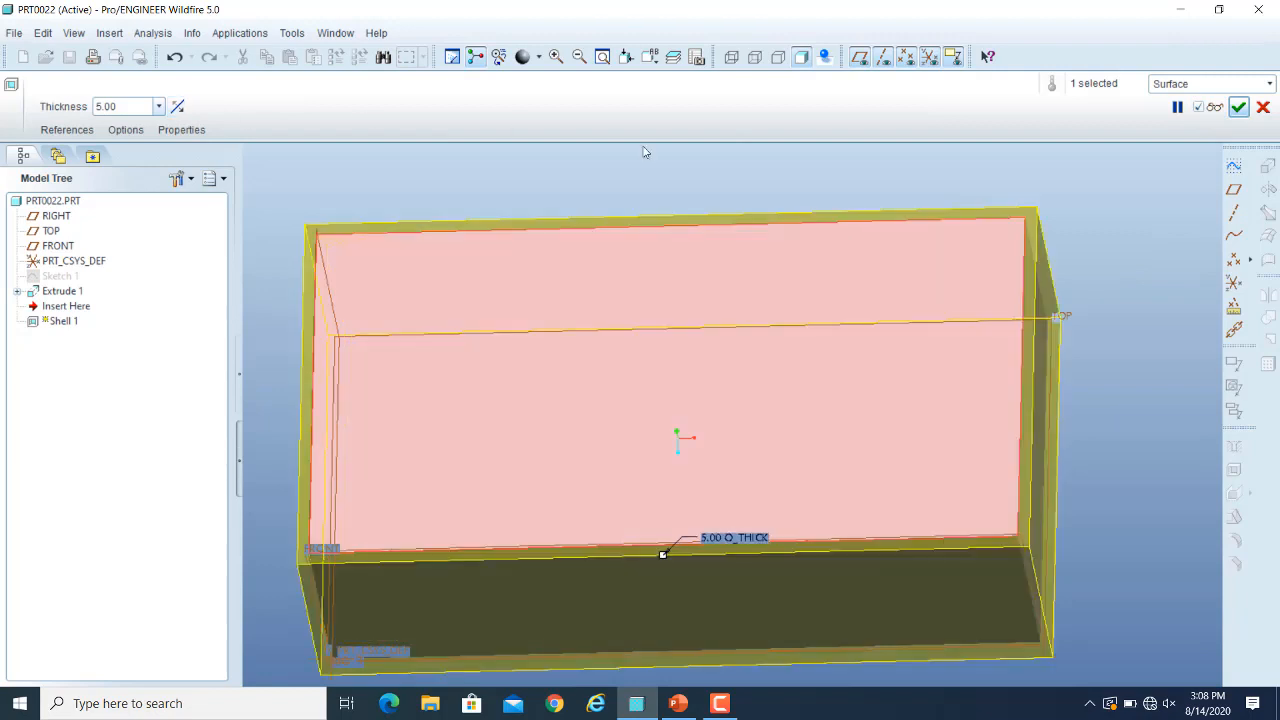
left_click(1214, 107)
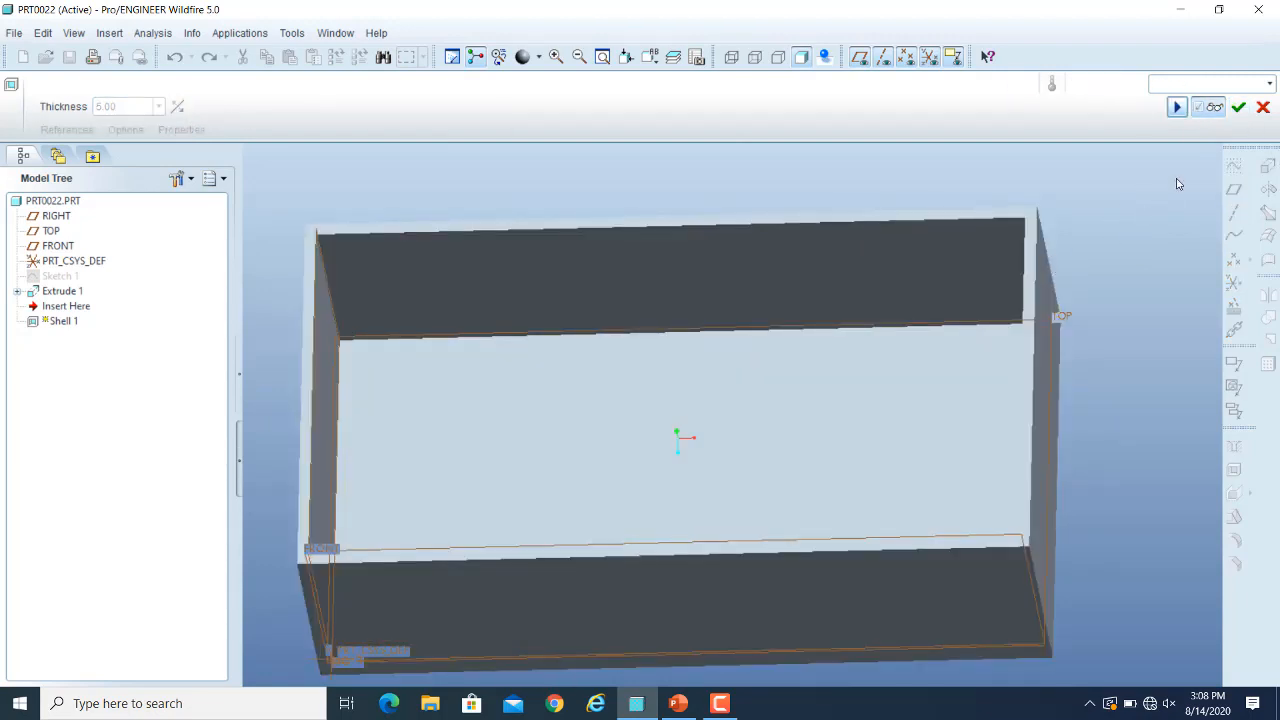
left_click(1214, 110)
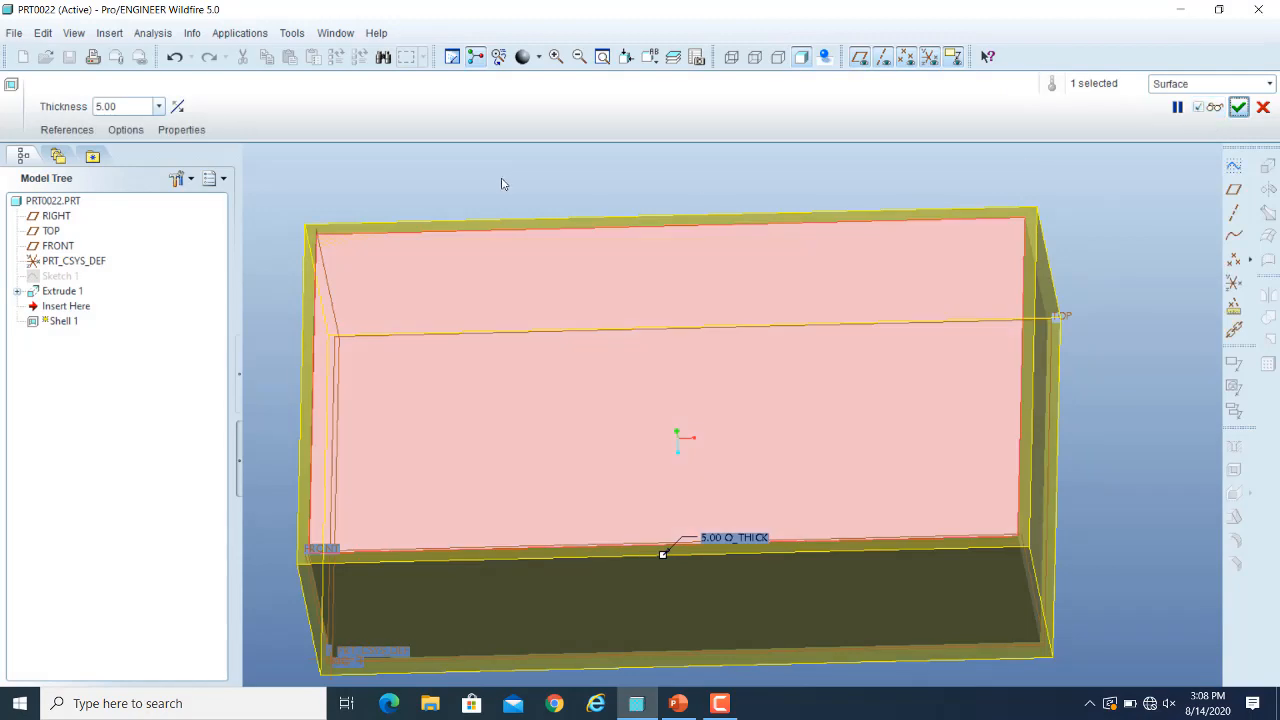
left_click(180, 108)
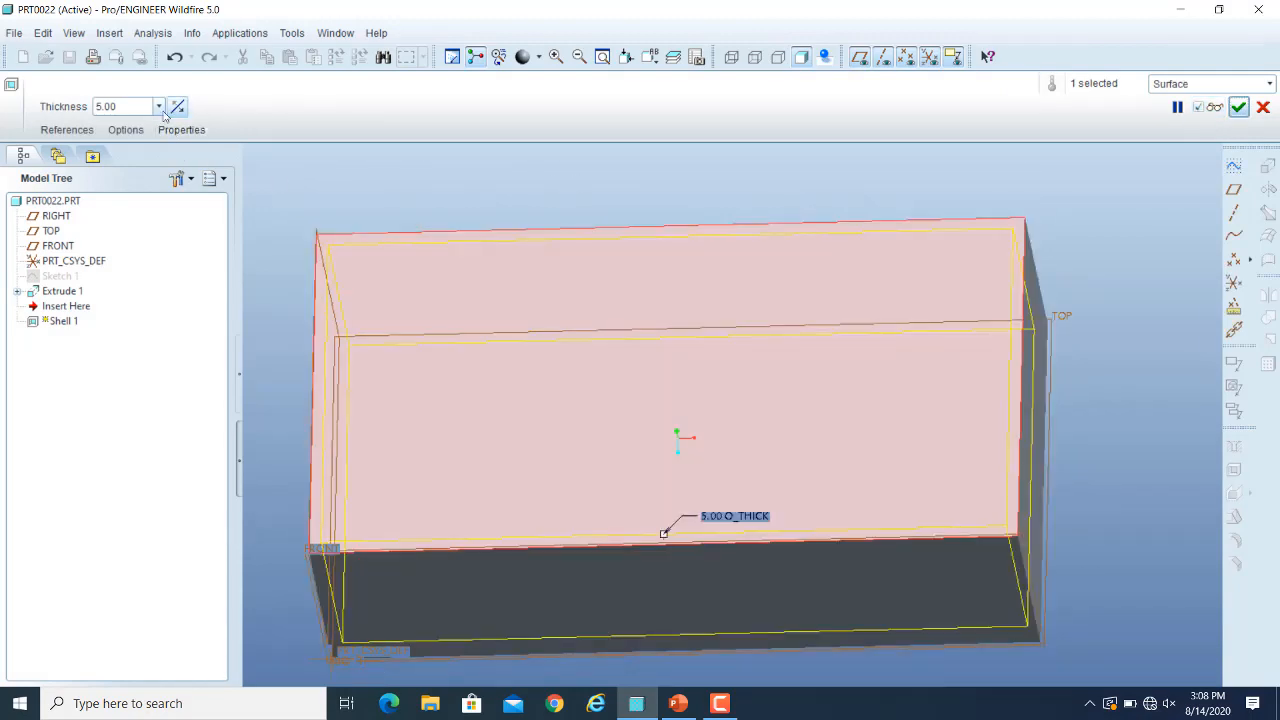
- Assign the block's right end face a non-default thickness of 10, preview the shell, and resume editing
left_click(67, 130)
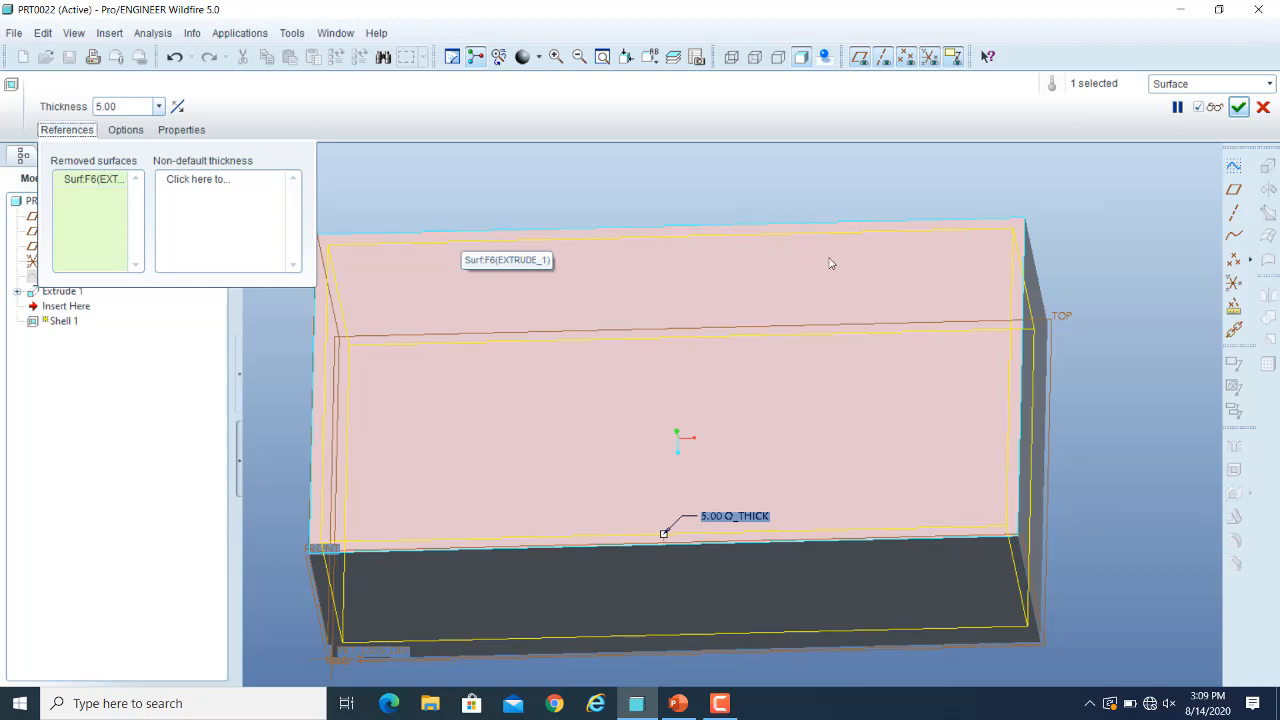
left_click(194, 183)
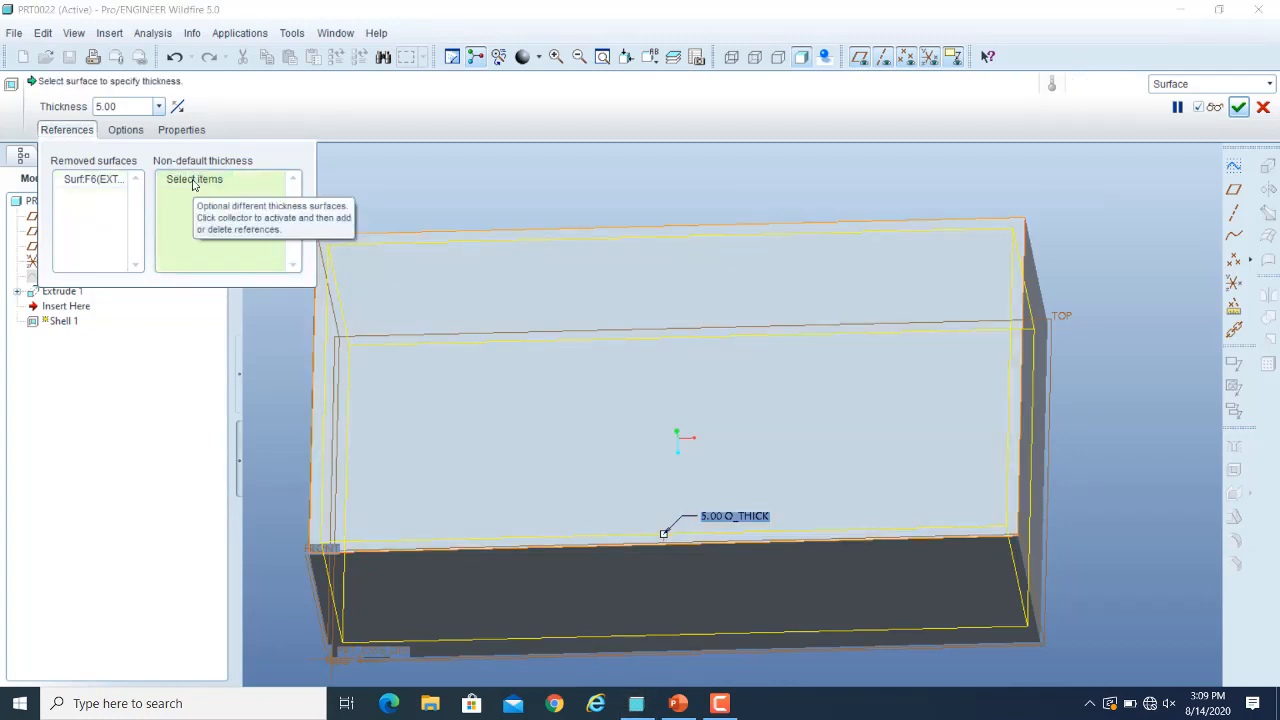
left_click(1035, 416)
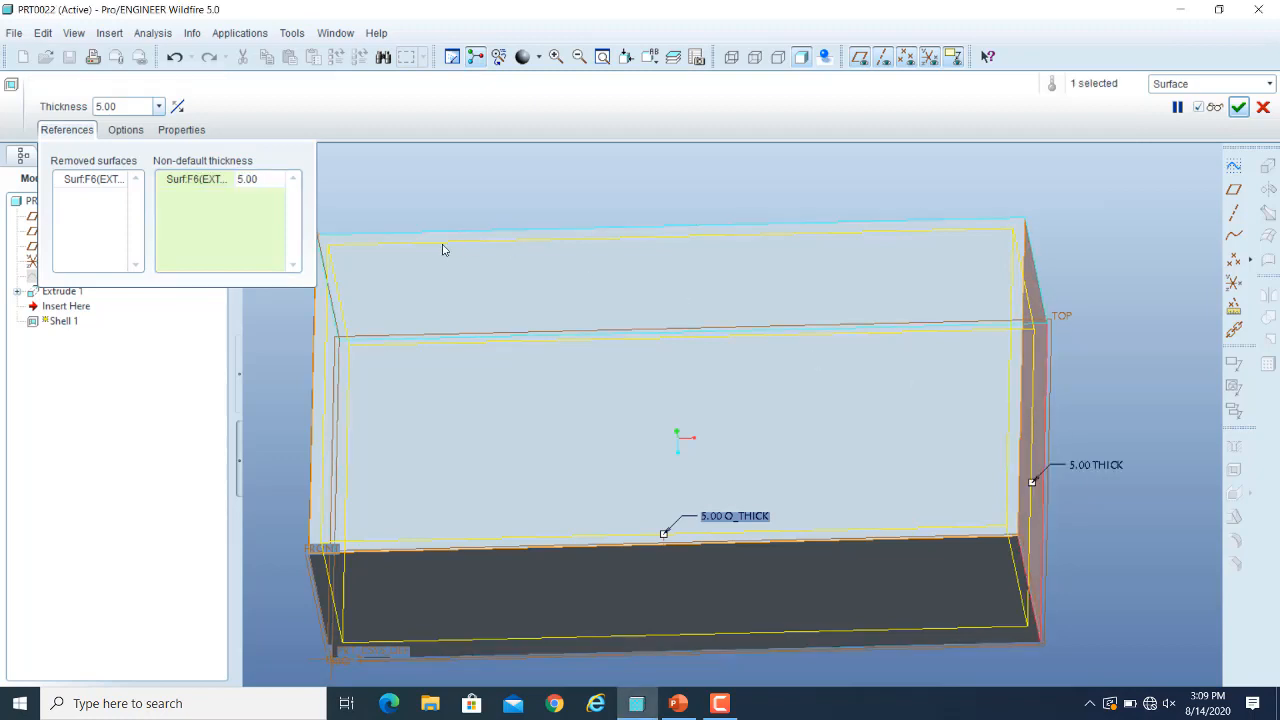
left_click(254, 181)
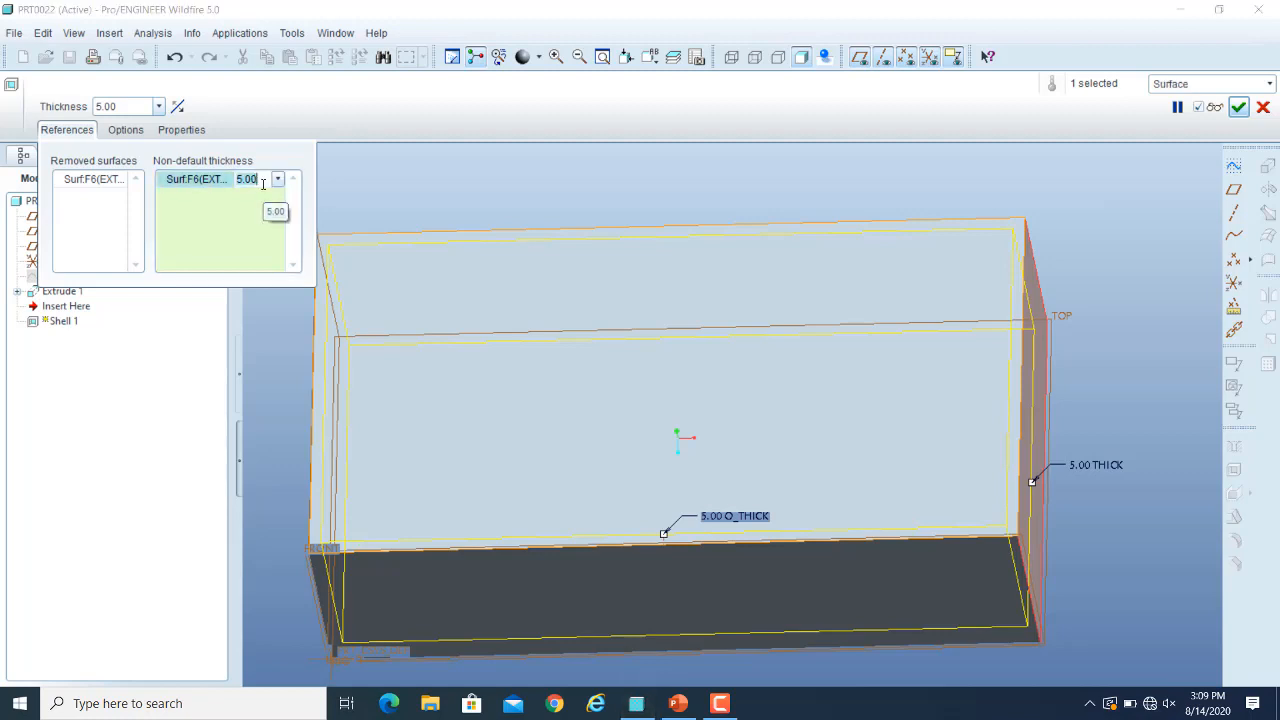
type("10")
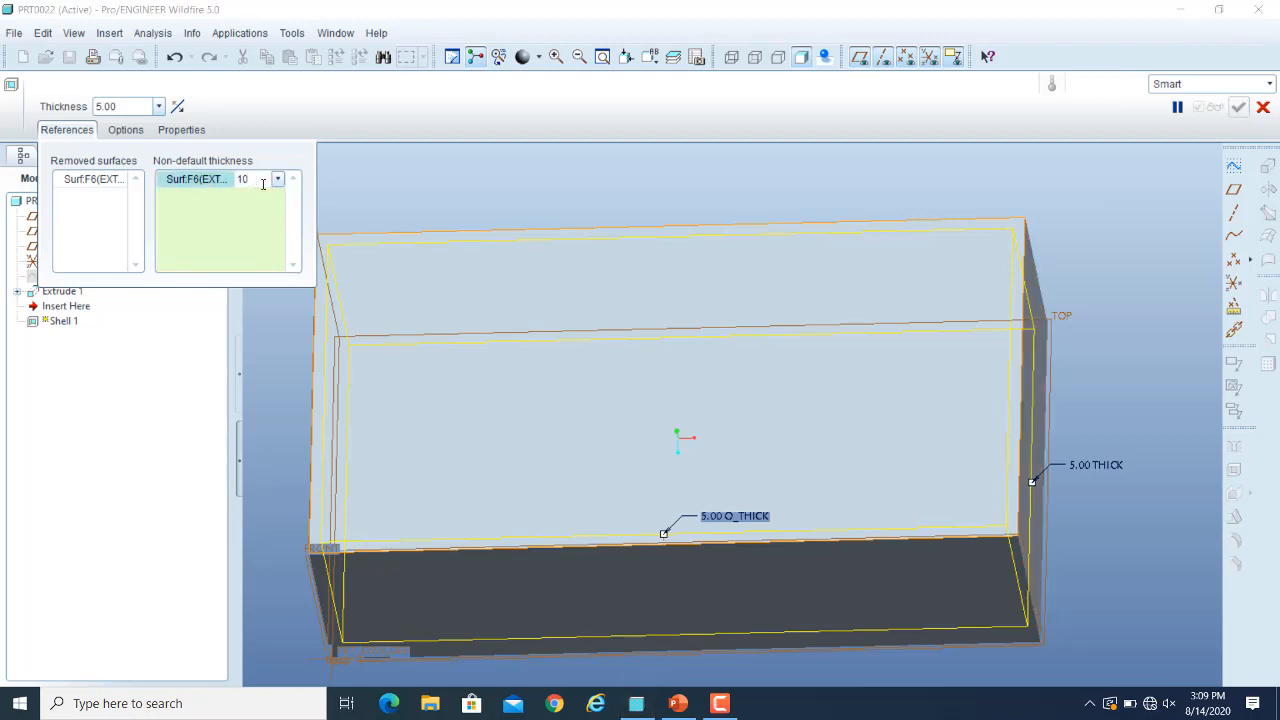
key("Return")
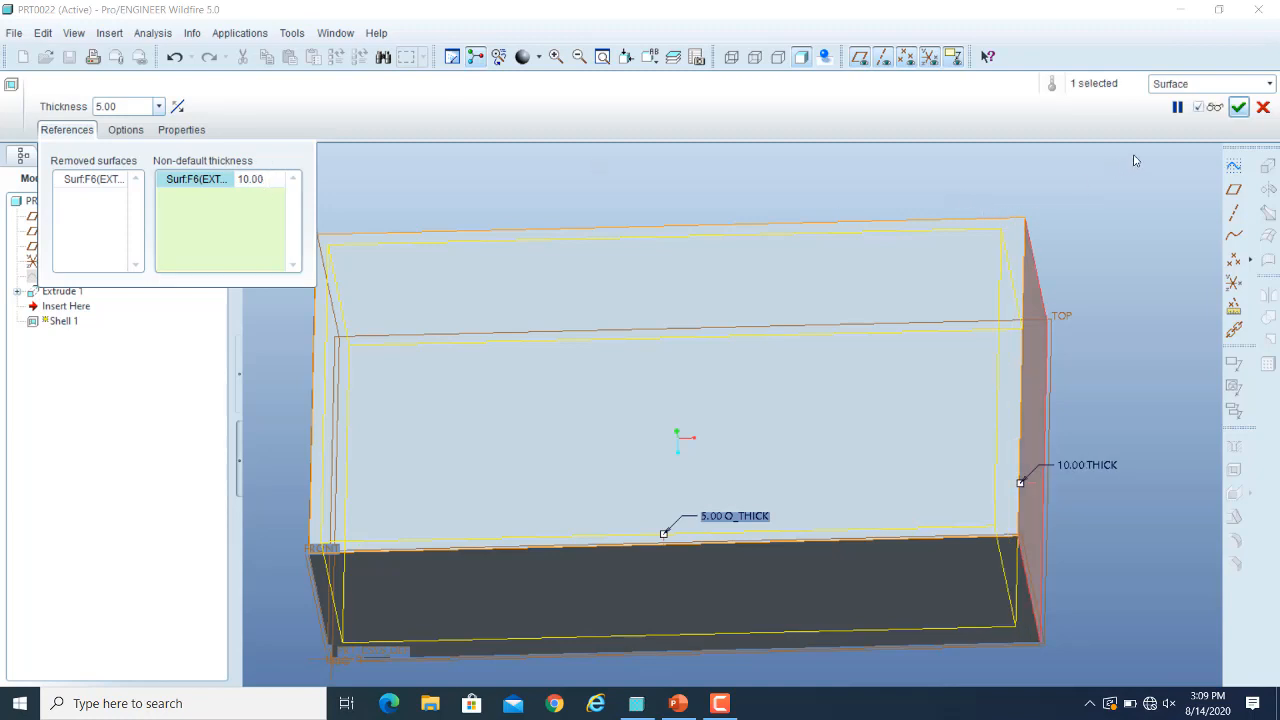
left_click(1214, 107)
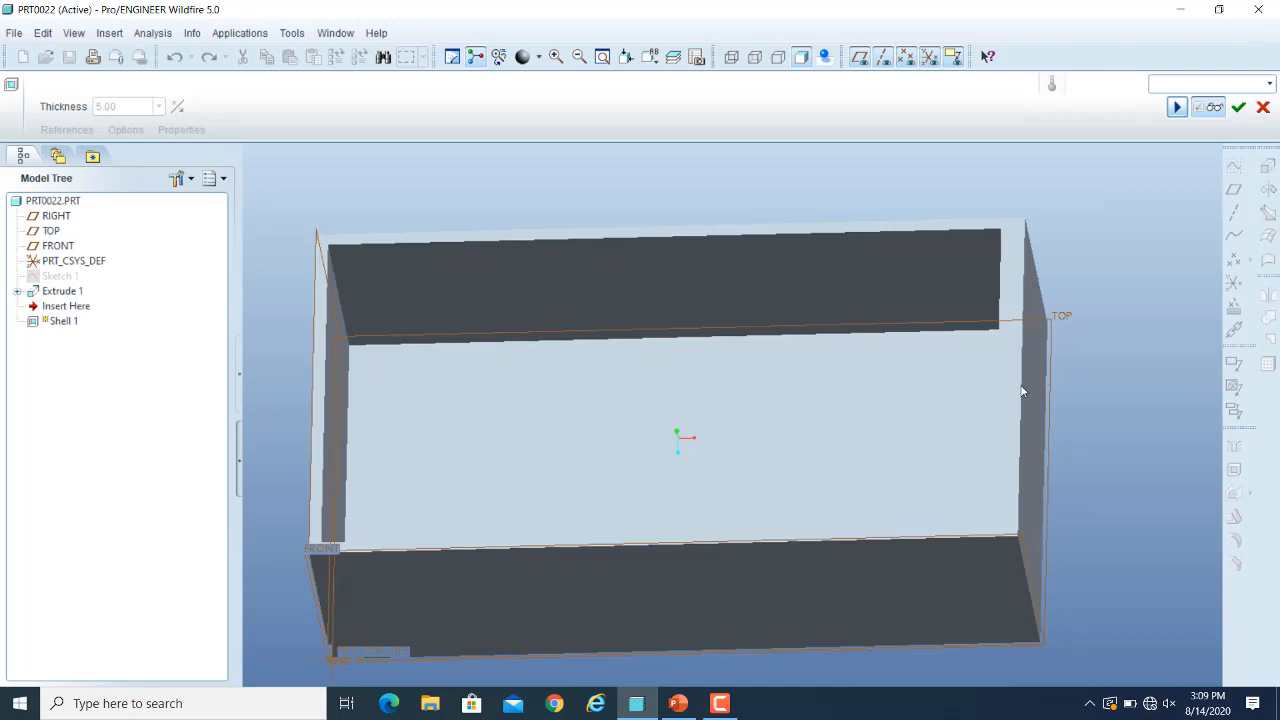
left_click(1212, 110)
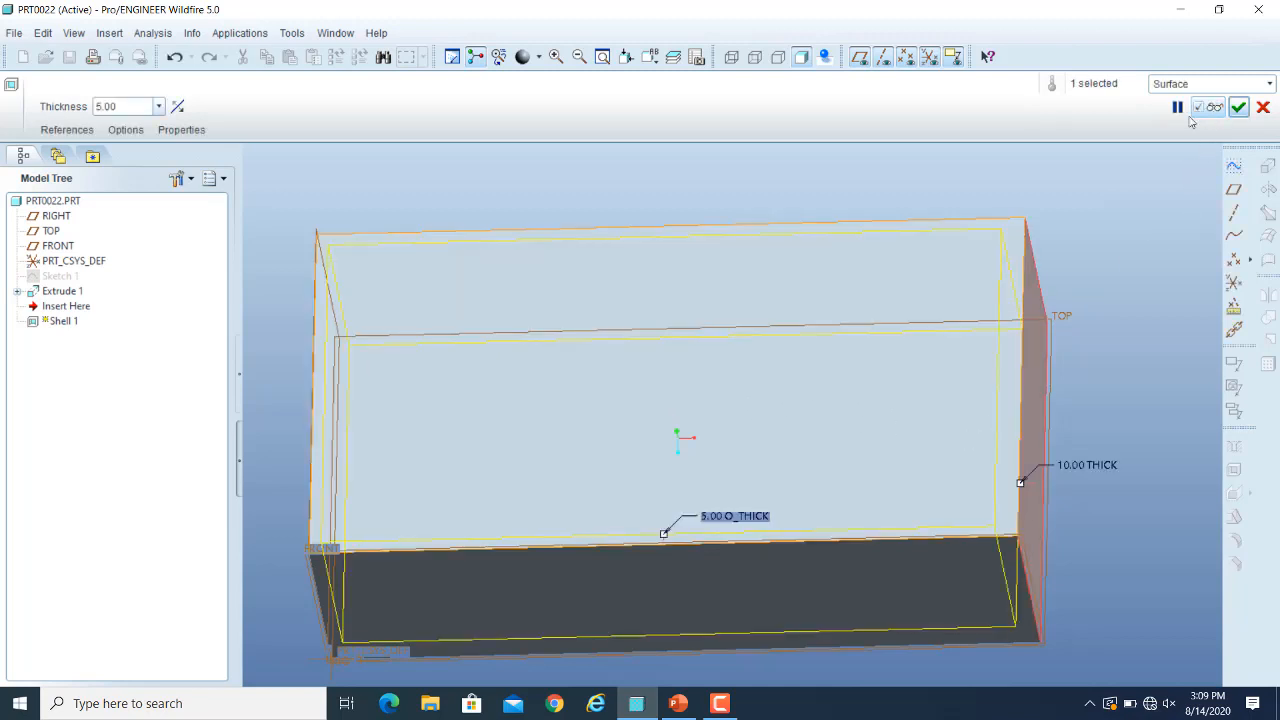
- Add the block's left end face and back face to the shell's non-default thickness surfaces
left_click(52, 131)
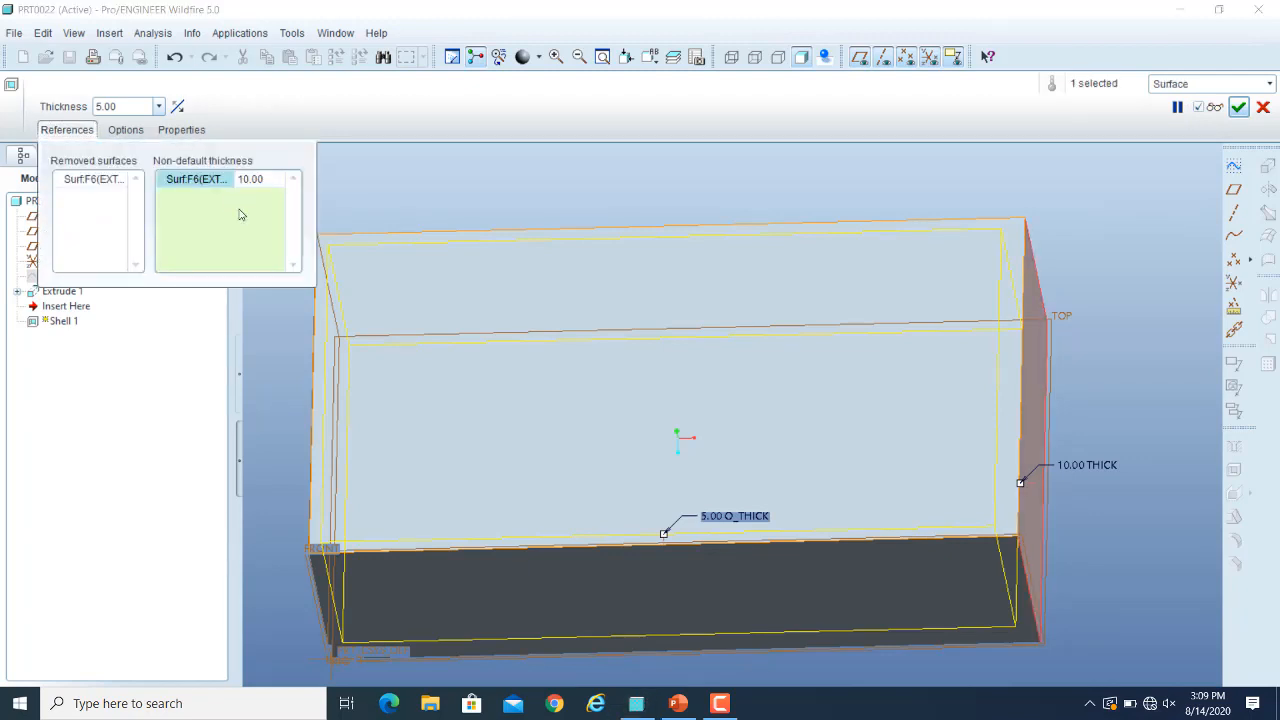
mouse_move(868, 189)
middle_mouse_down()
mouse_move(877, 217)
mouse_move(911, 217)
mouse_move(898, 225)
middle_mouse_up()
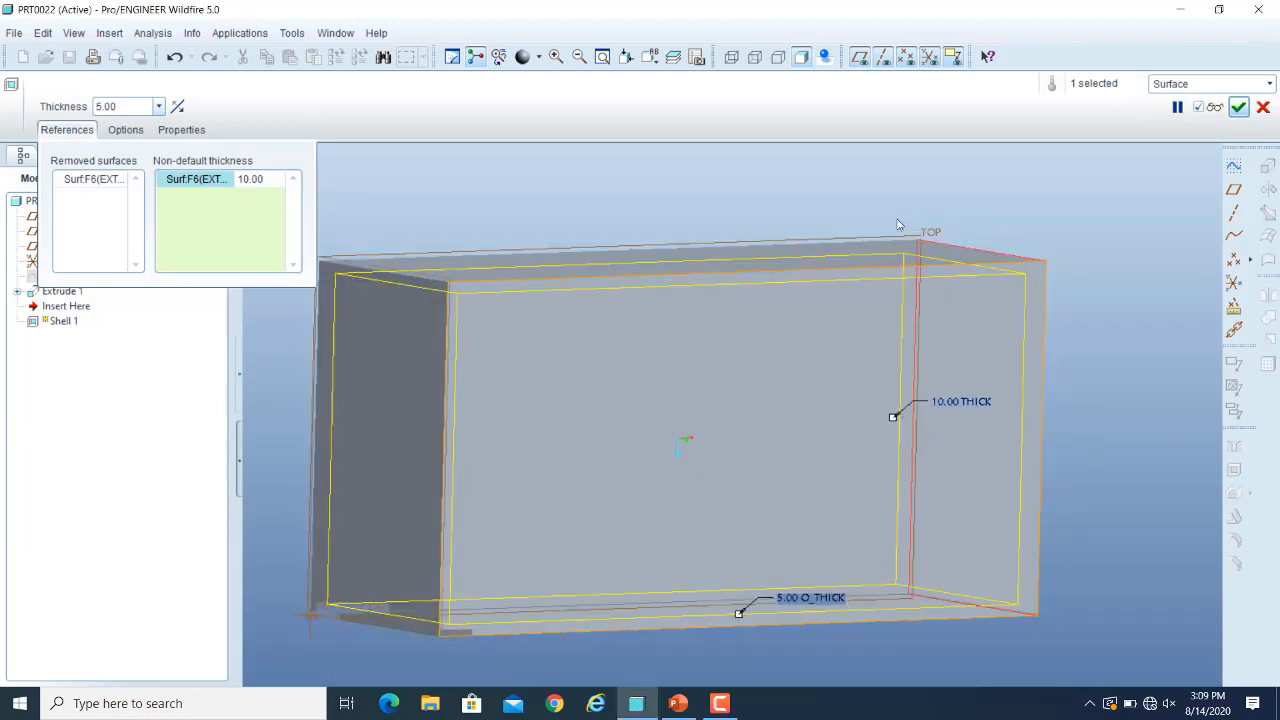
left_click(358, 375, "ctrl")
left_click(539, 267, "ctrl")
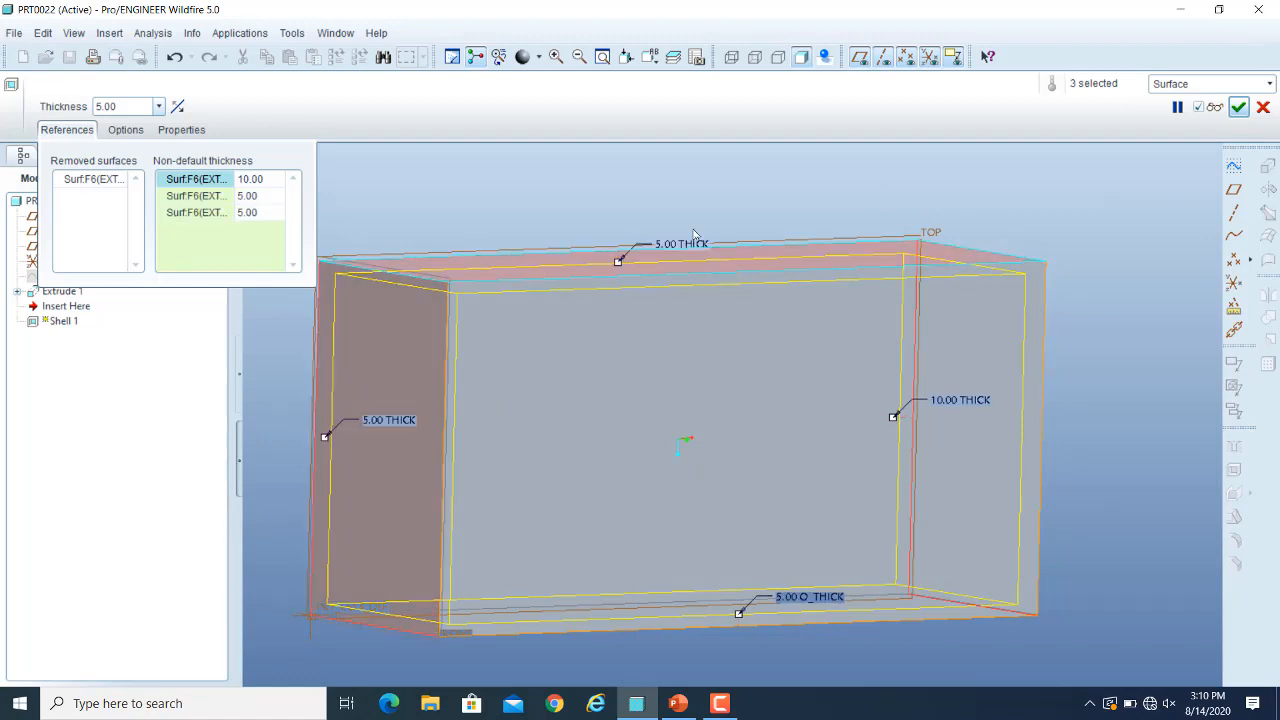
- Set the non-default thickness of the left end face to 15
left_click(205, 205)
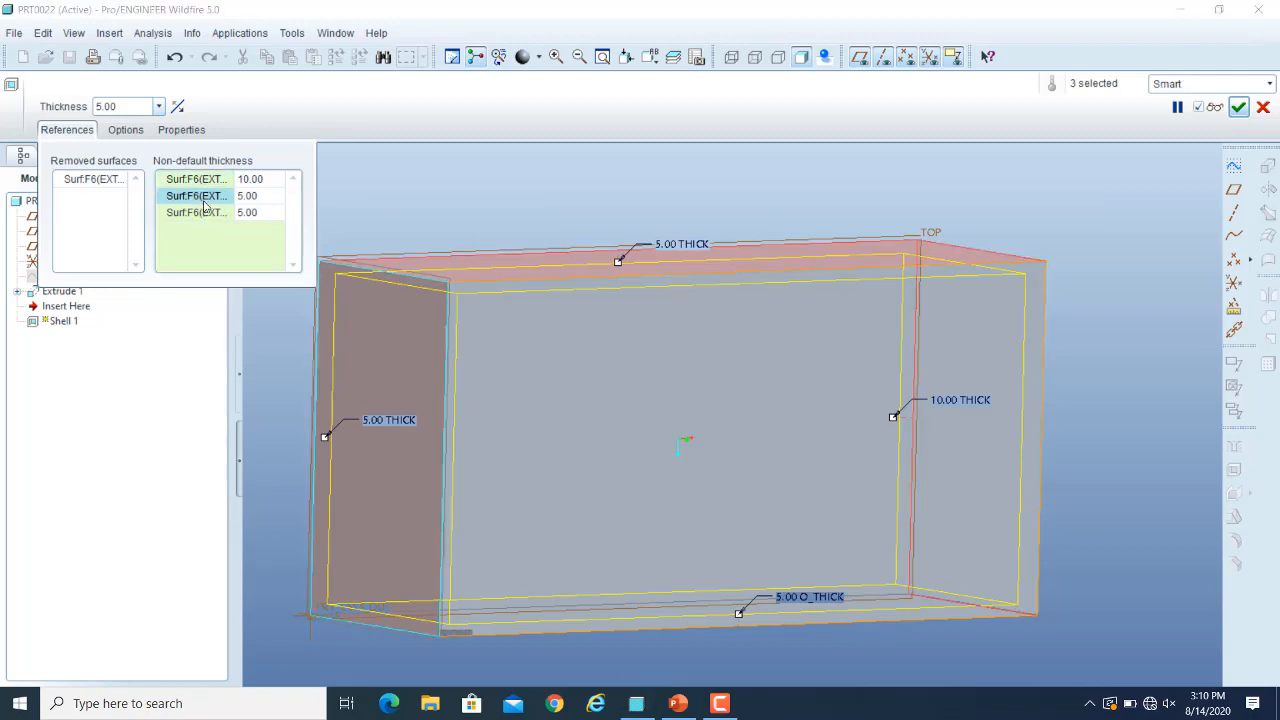
left_click(263, 195)
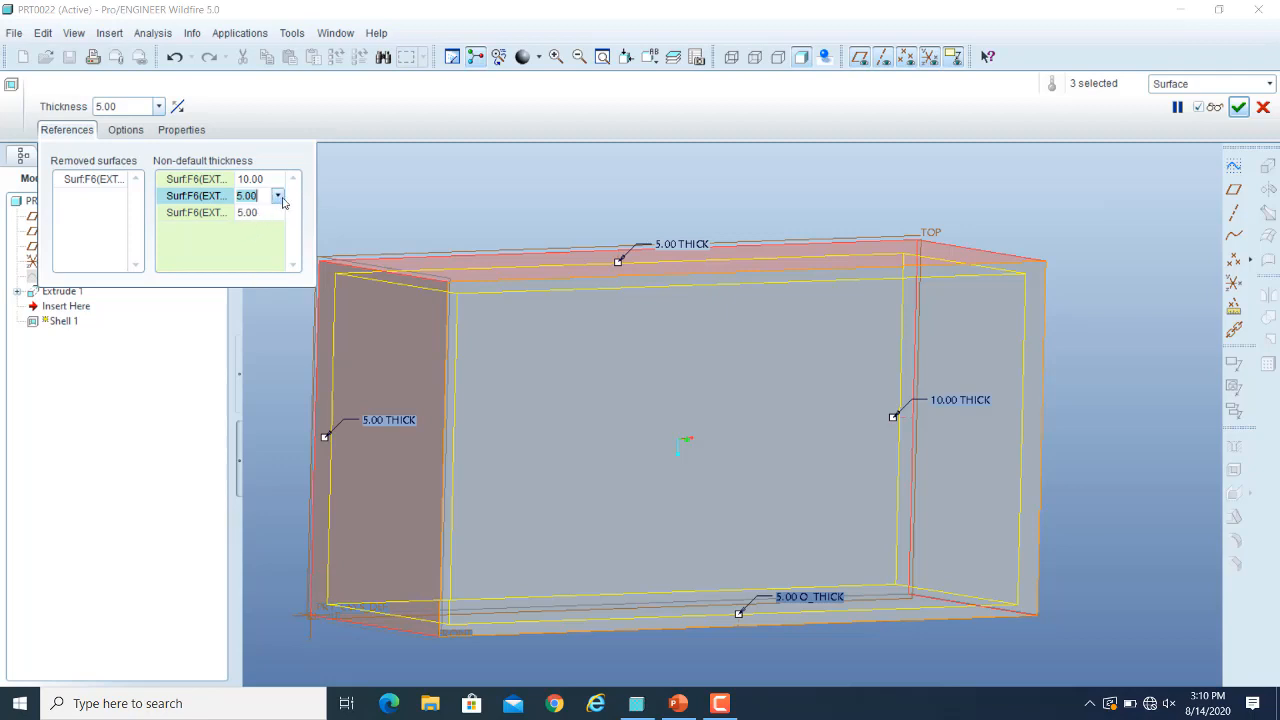
left_click(279, 196)
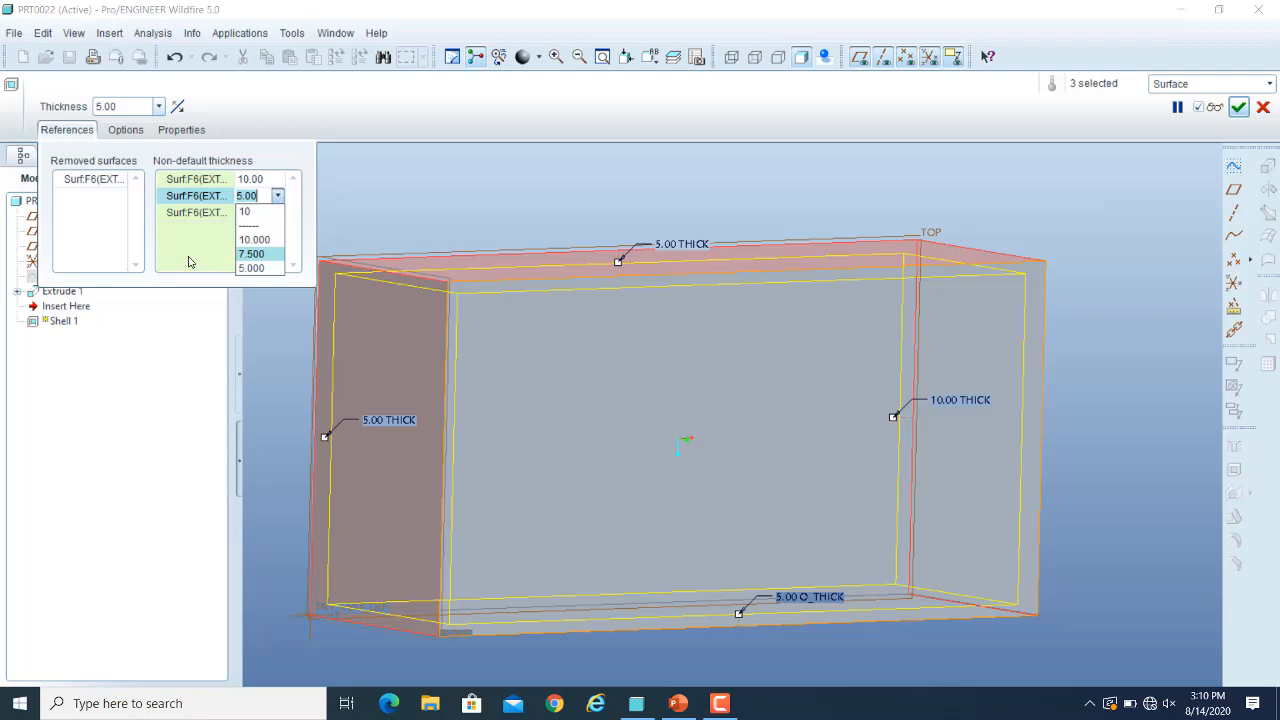
type("15")
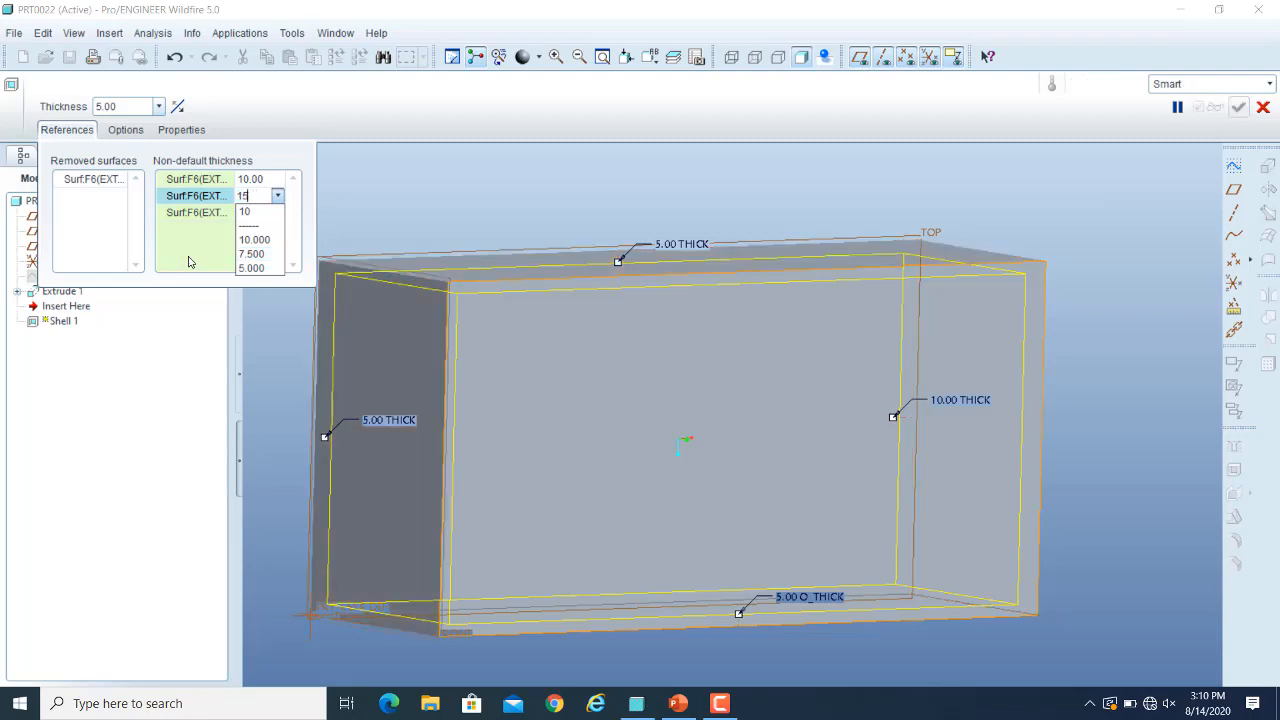
key("Return")
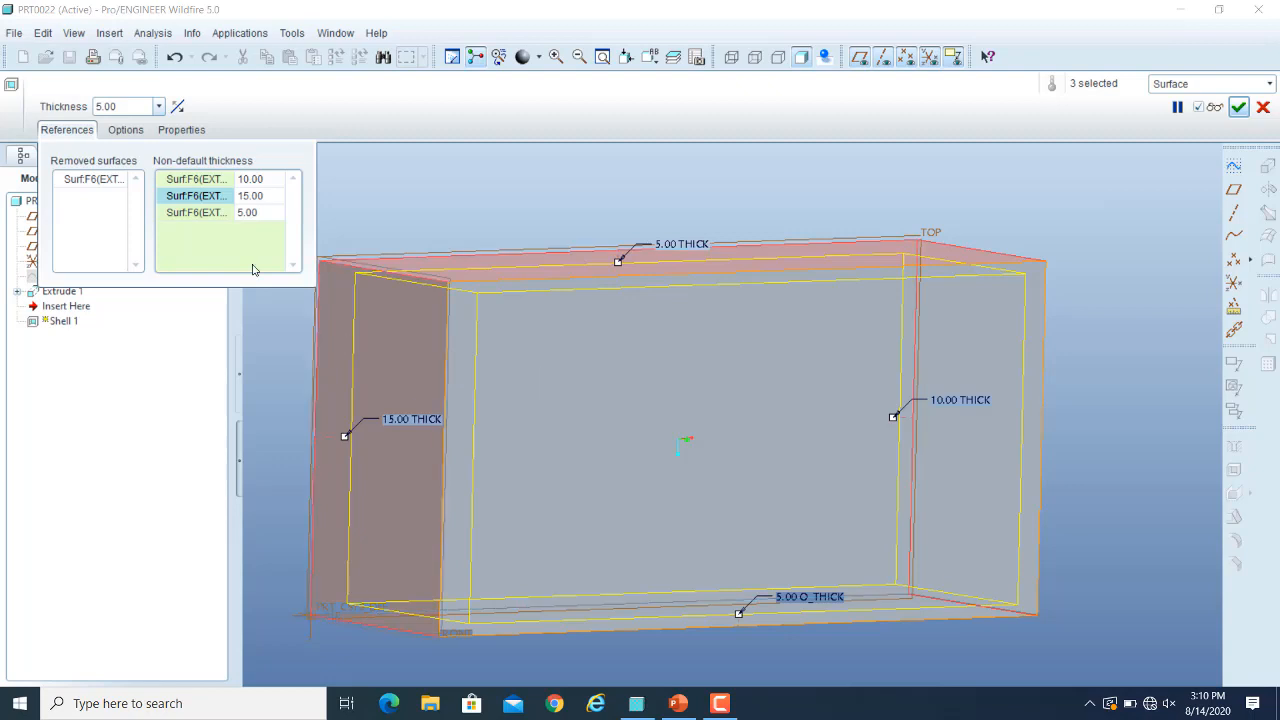
- Set the non-default thickness of the back face to 20
left_click(202, 217)
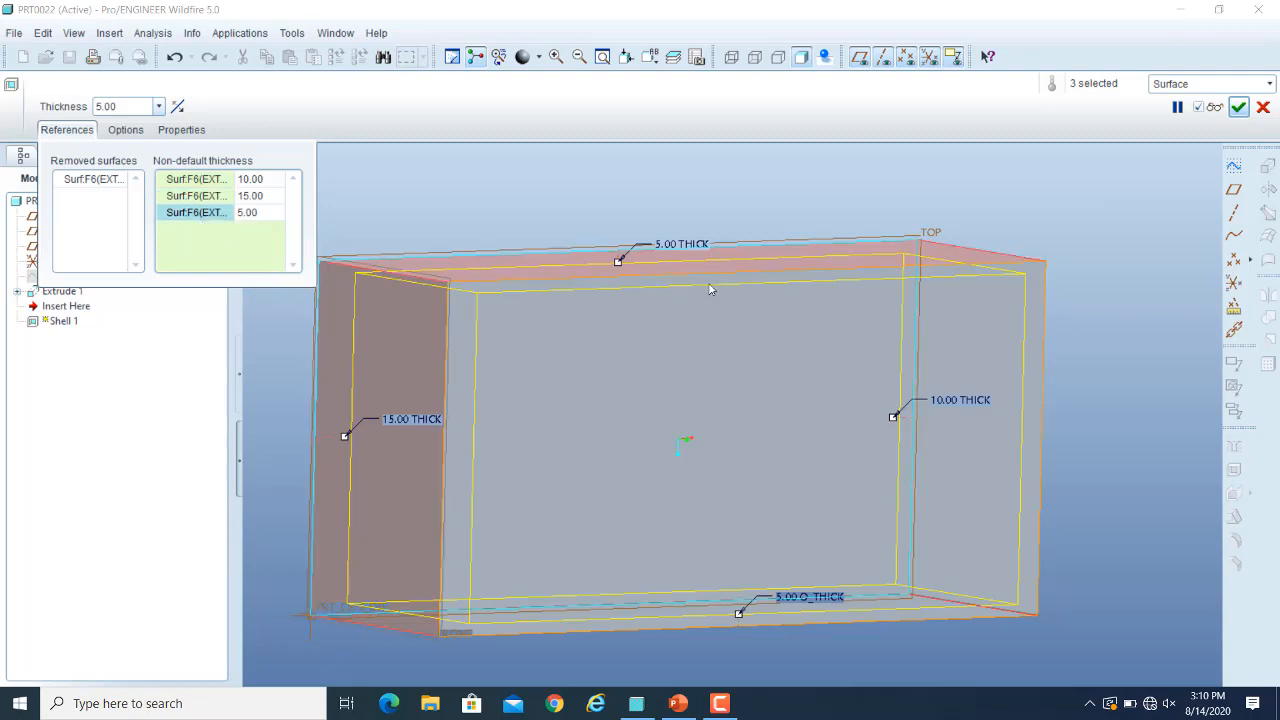
double_click(248, 214)
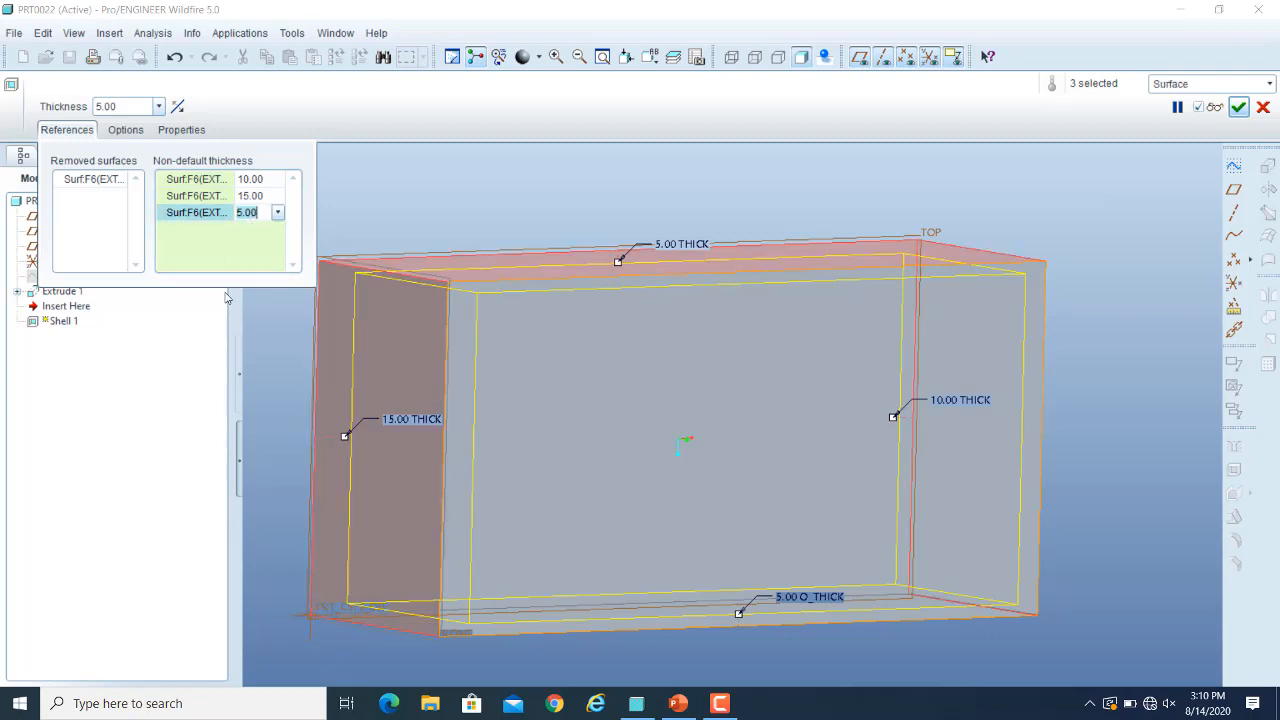
type("20")
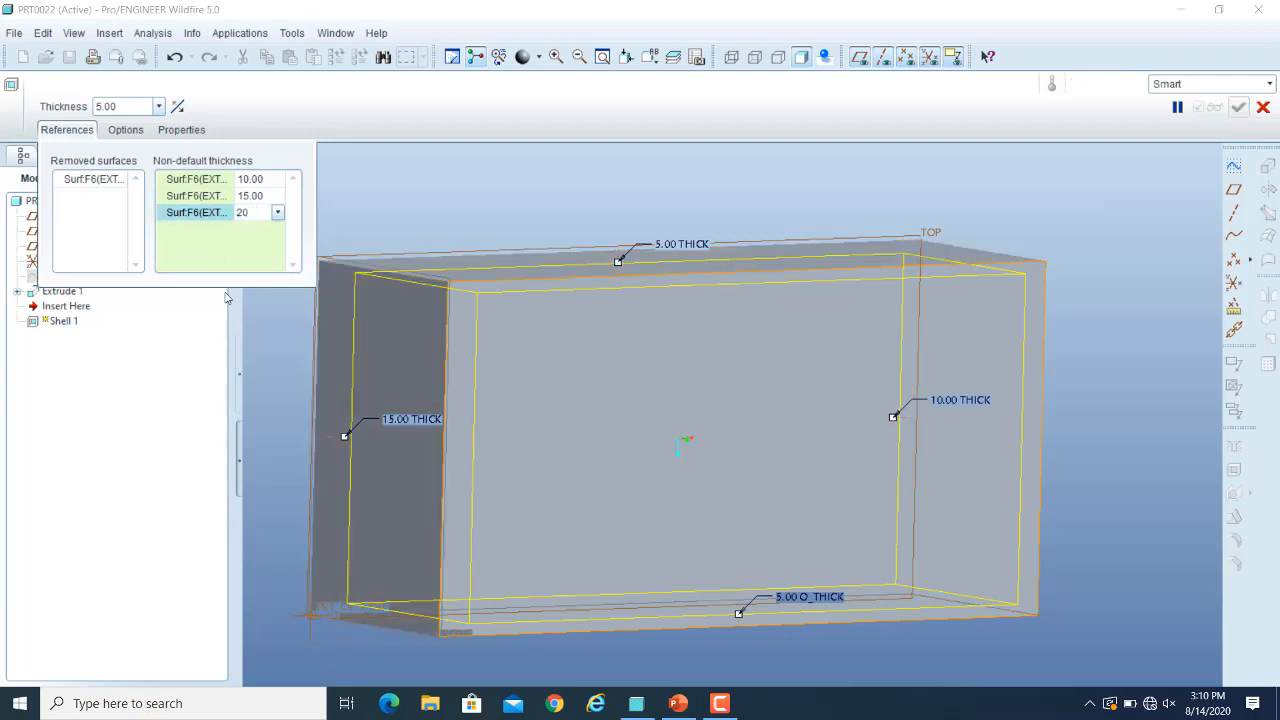
key("Return")
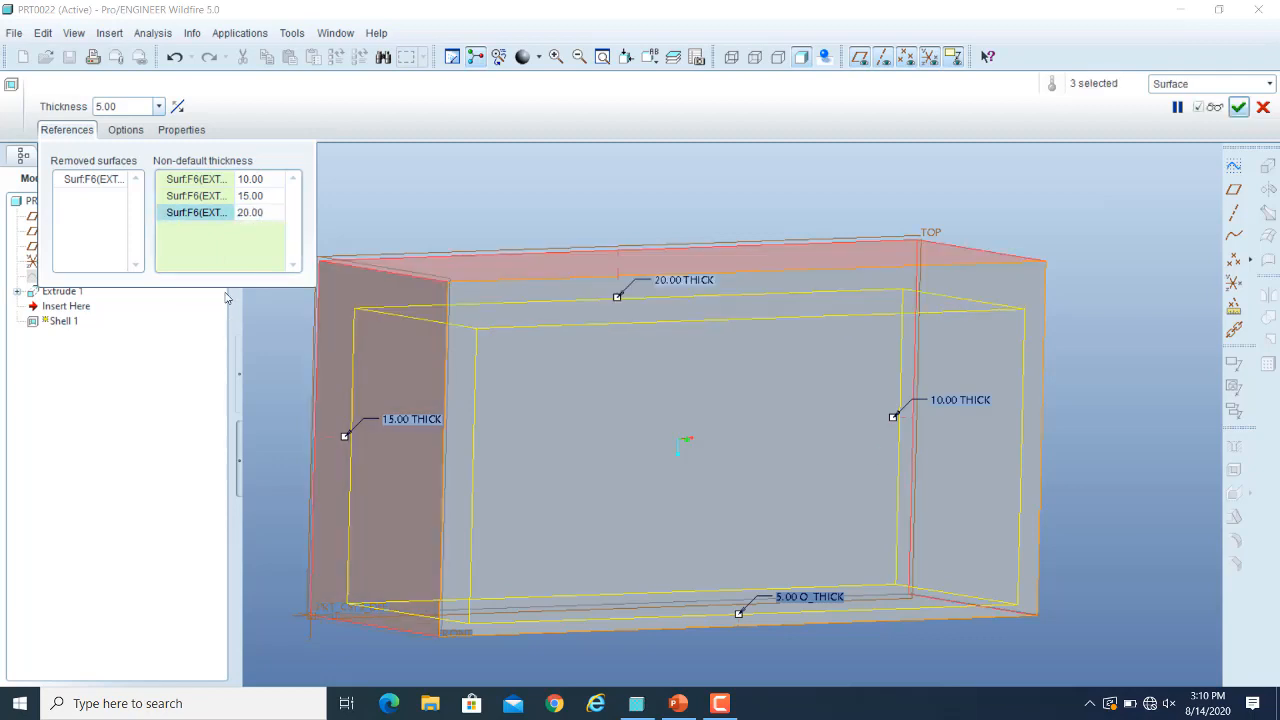
- Preview the shell with its differing wall thicknesses, resume editing, and reopen the shell's surface references
left_click(1214, 110)
middle_click_drag(1172, 268, 1116, 223)
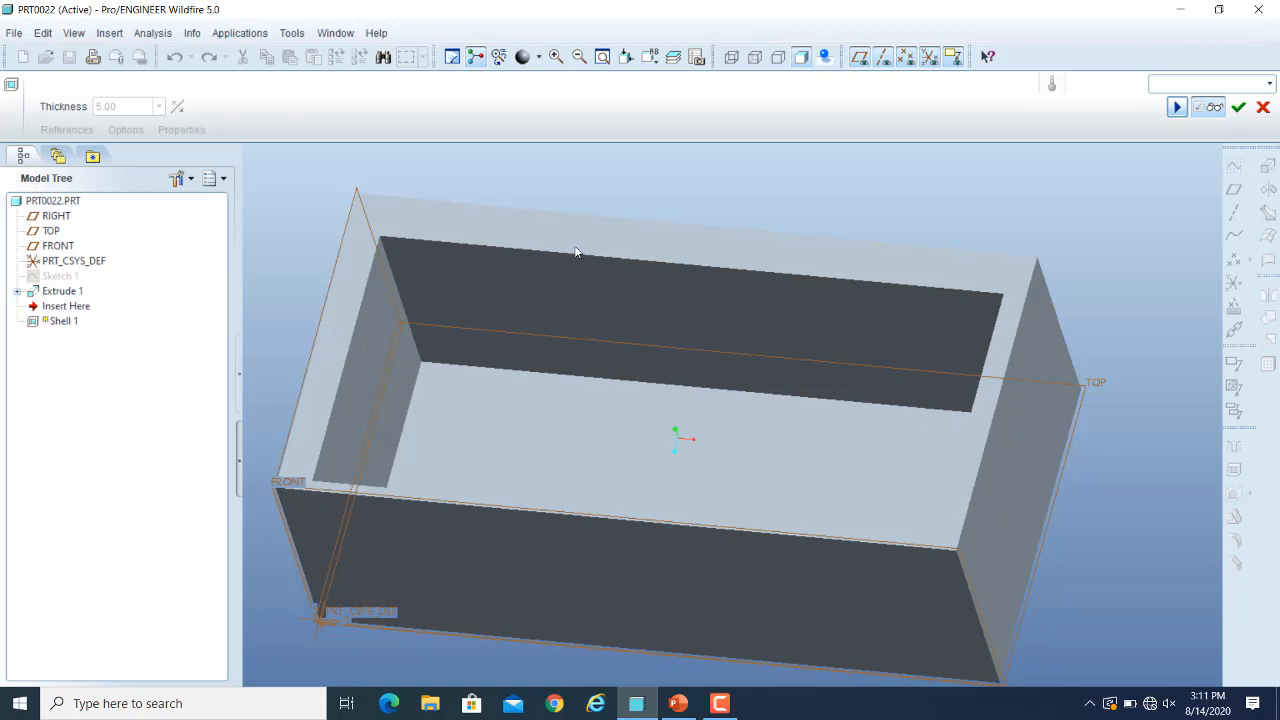
left_click(1220, 107)
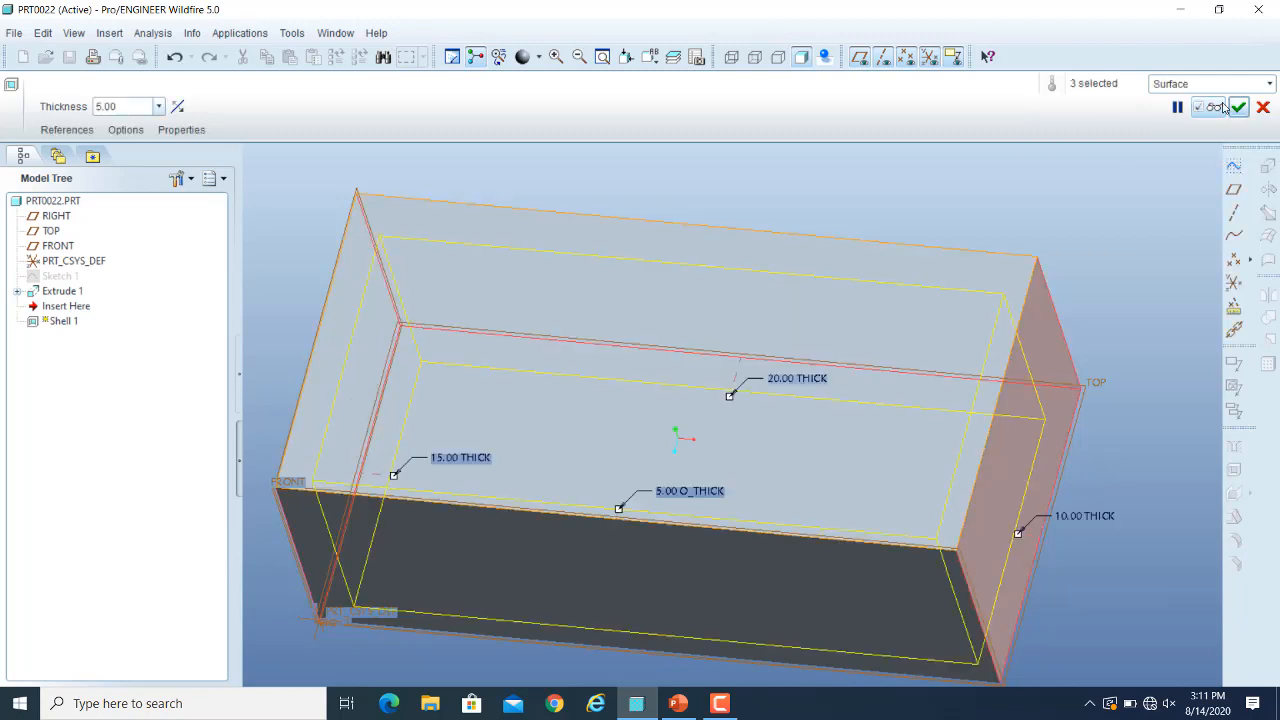
left_click(80, 131)
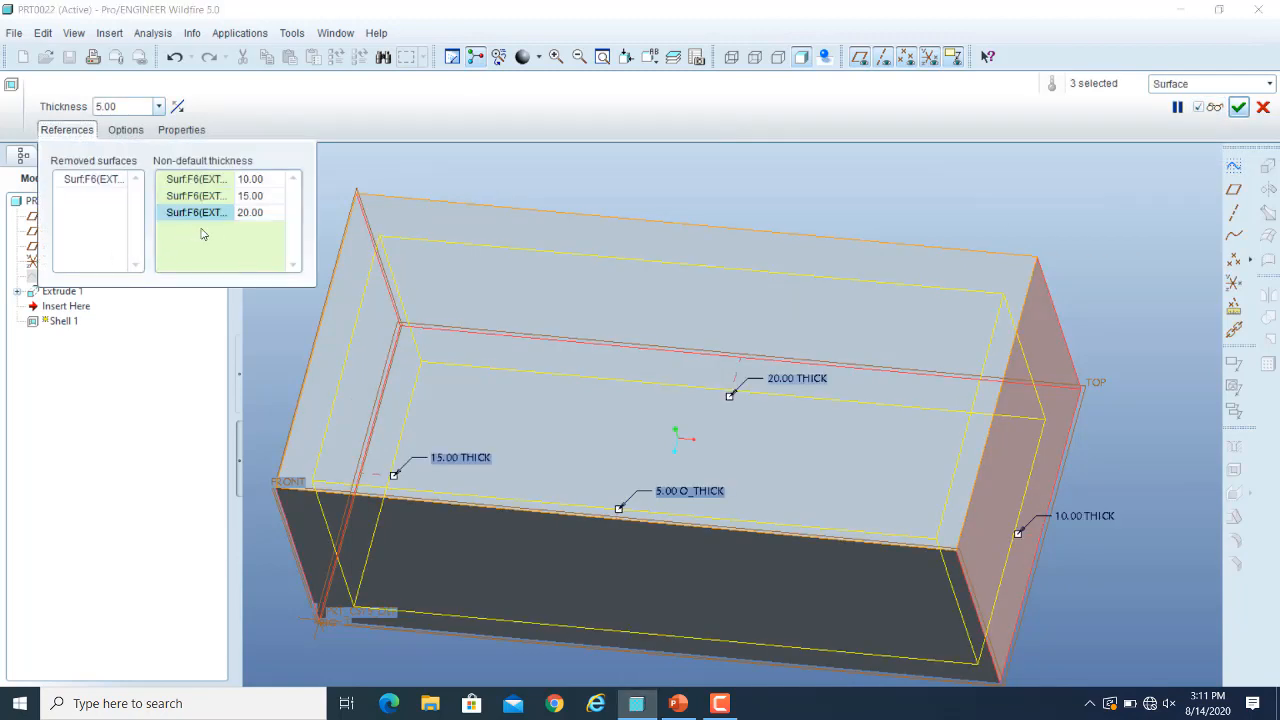
- Remove all surfaces from the shell's non-default thickness list, preview the uniform walls and accept the shell
right_click(205, 211)
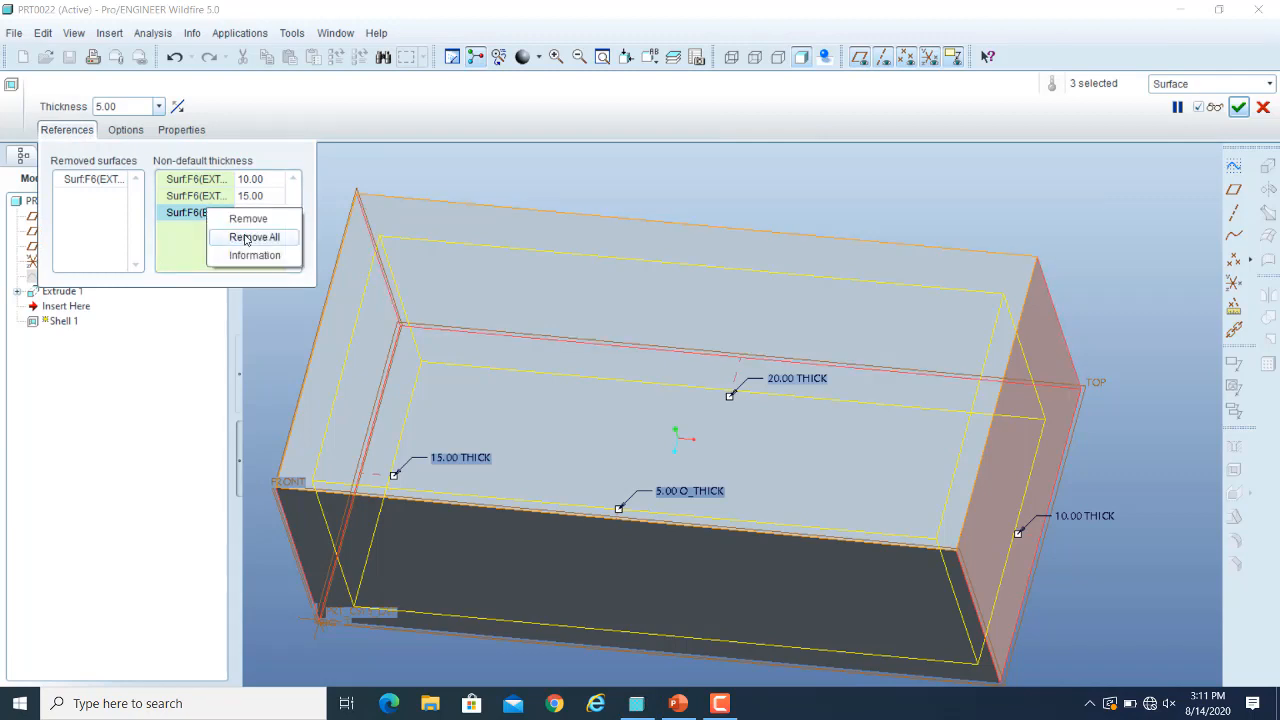
left_click(245, 238)
left_click(85, 180)
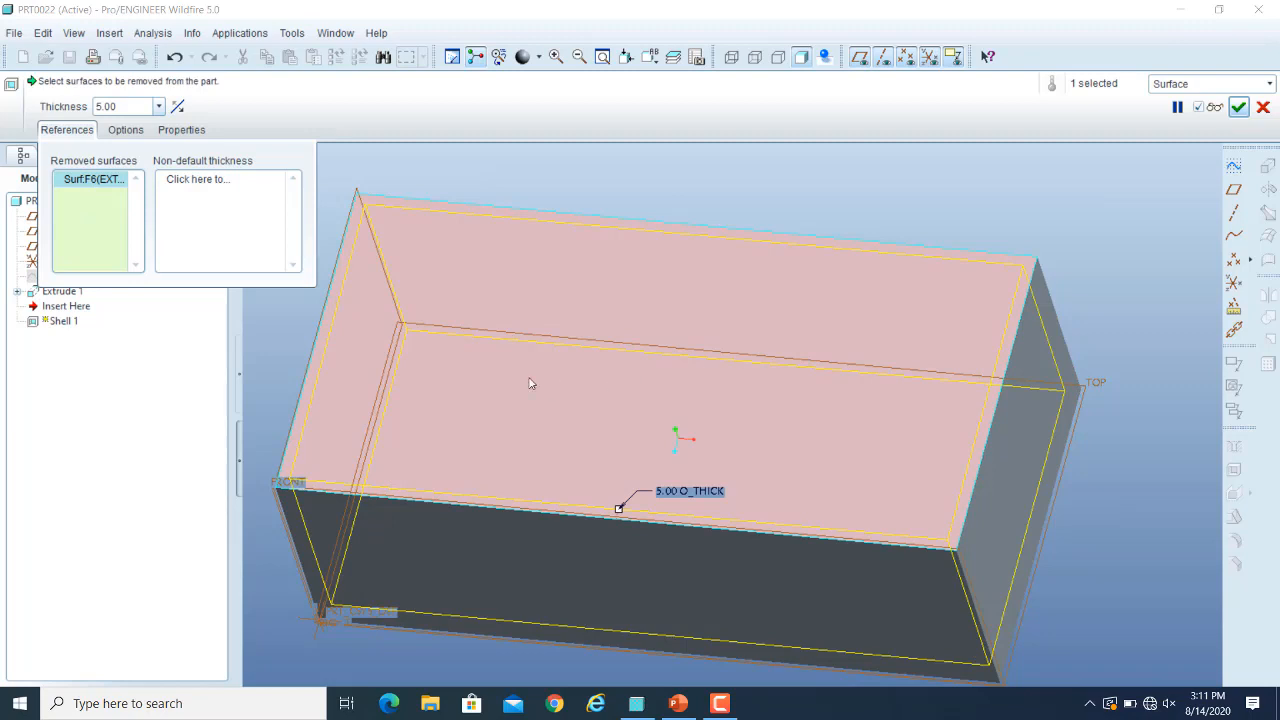
left_click(1207, 108)
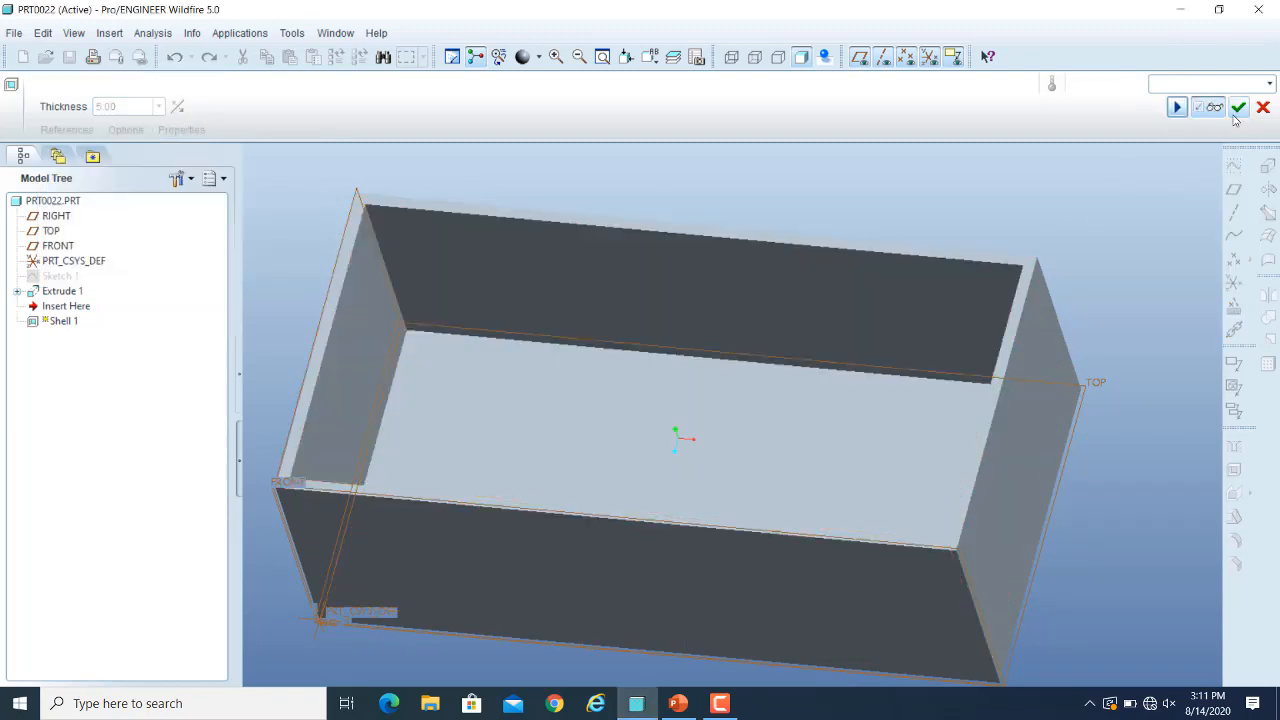
left_click(1239, 108)
- Reopen the definition of Shell 1 to review its removed-surface and non-default-thickness references, and accept it without changes
scroll(945, 360, "down", 3)
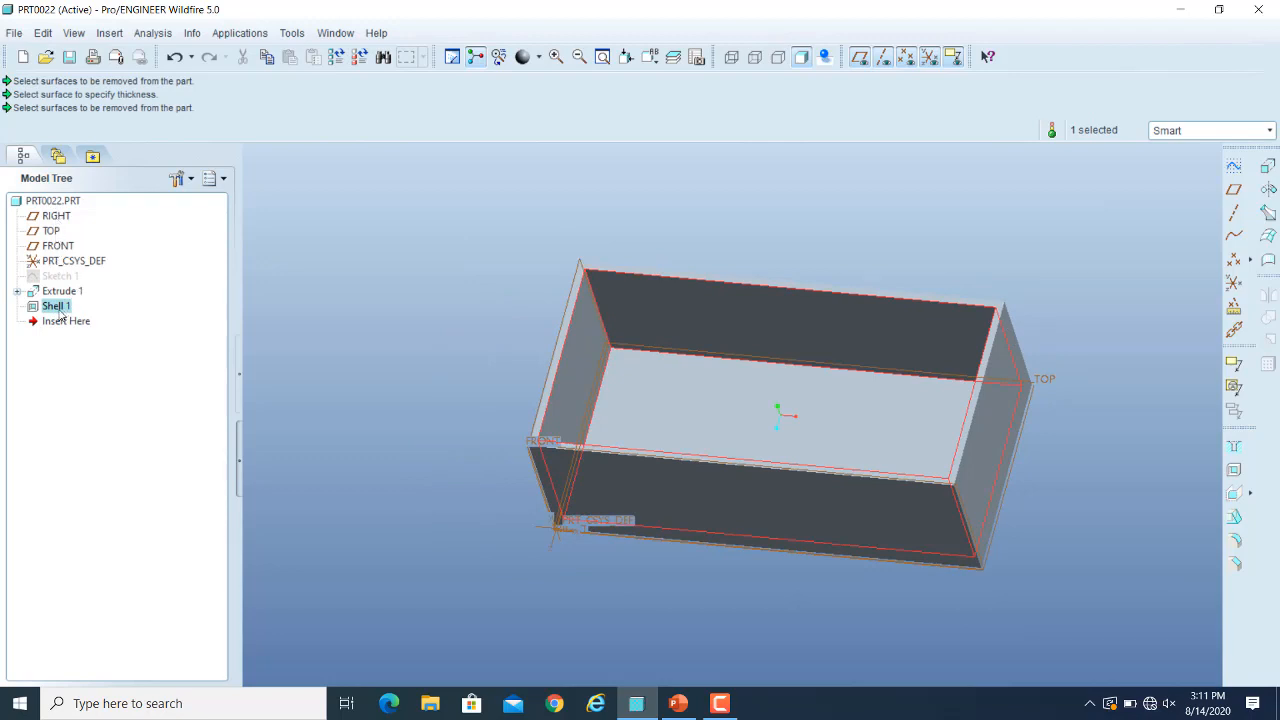
left_click(57, 294)
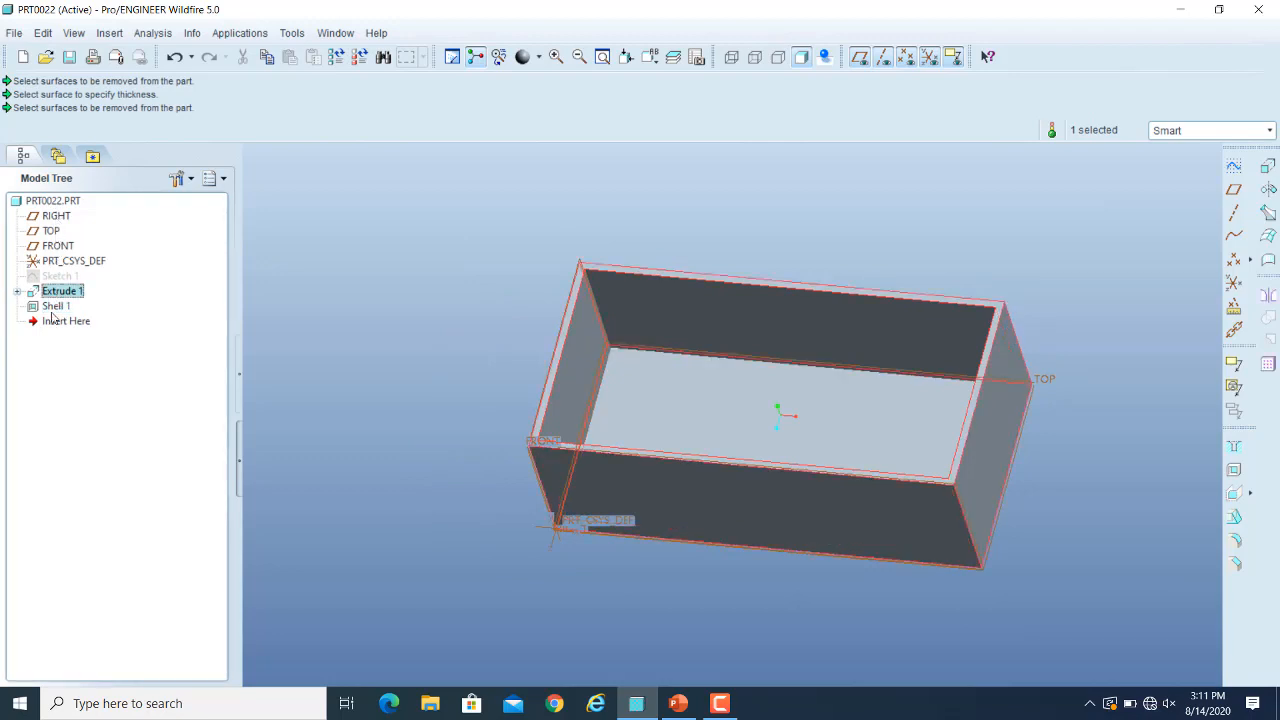
left_click(54, 308)
right_click(54, 308)
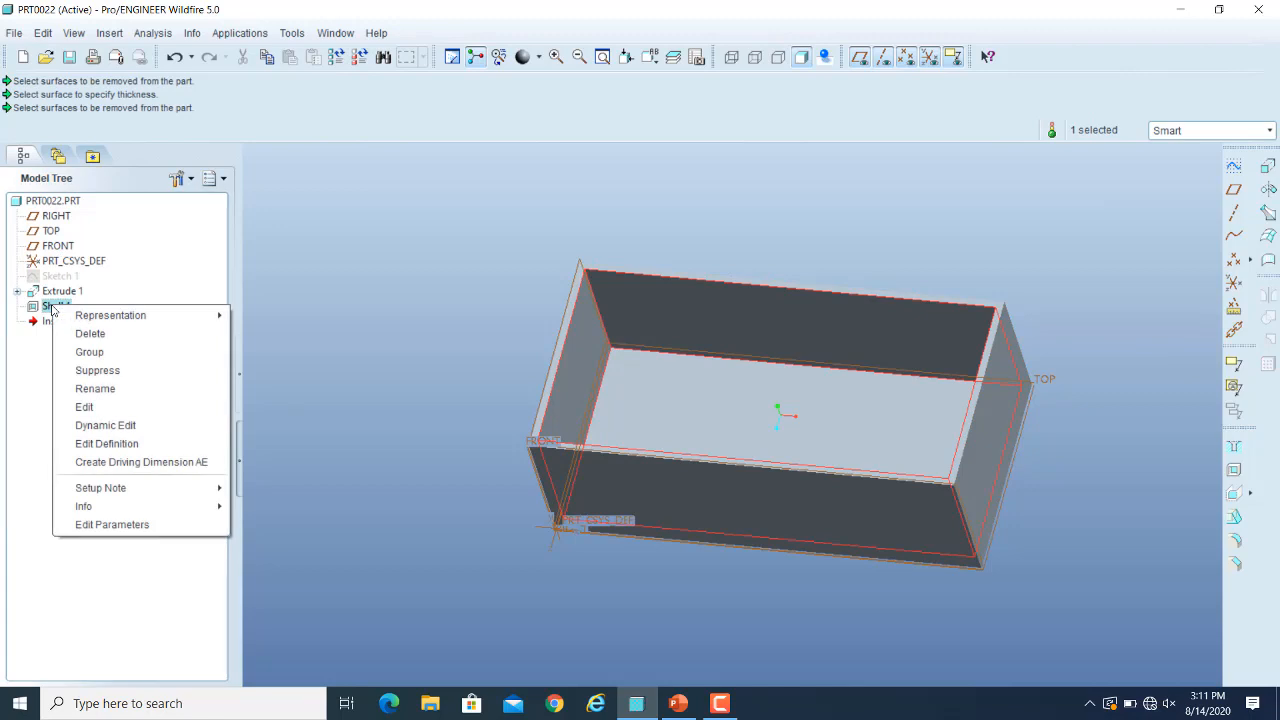
left_click(119, 446)
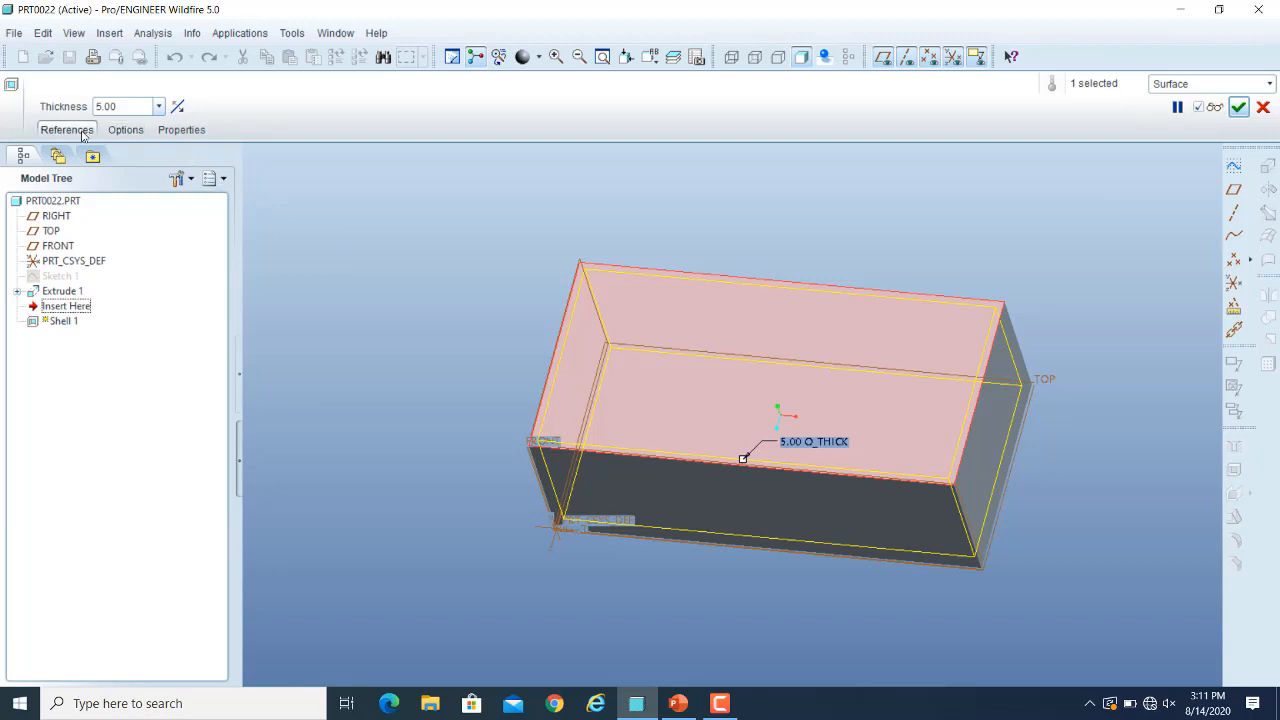
left_click(85, 131)
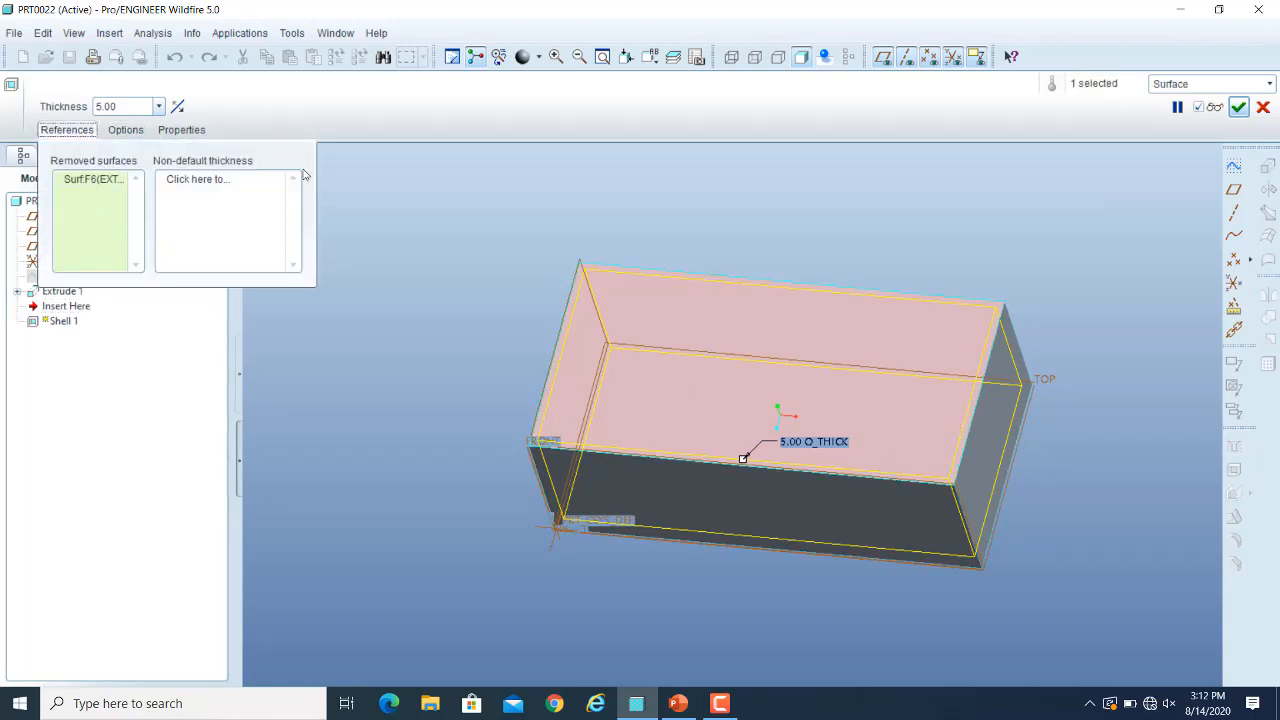
left_click(67, 131)
left_click(1238, 107)
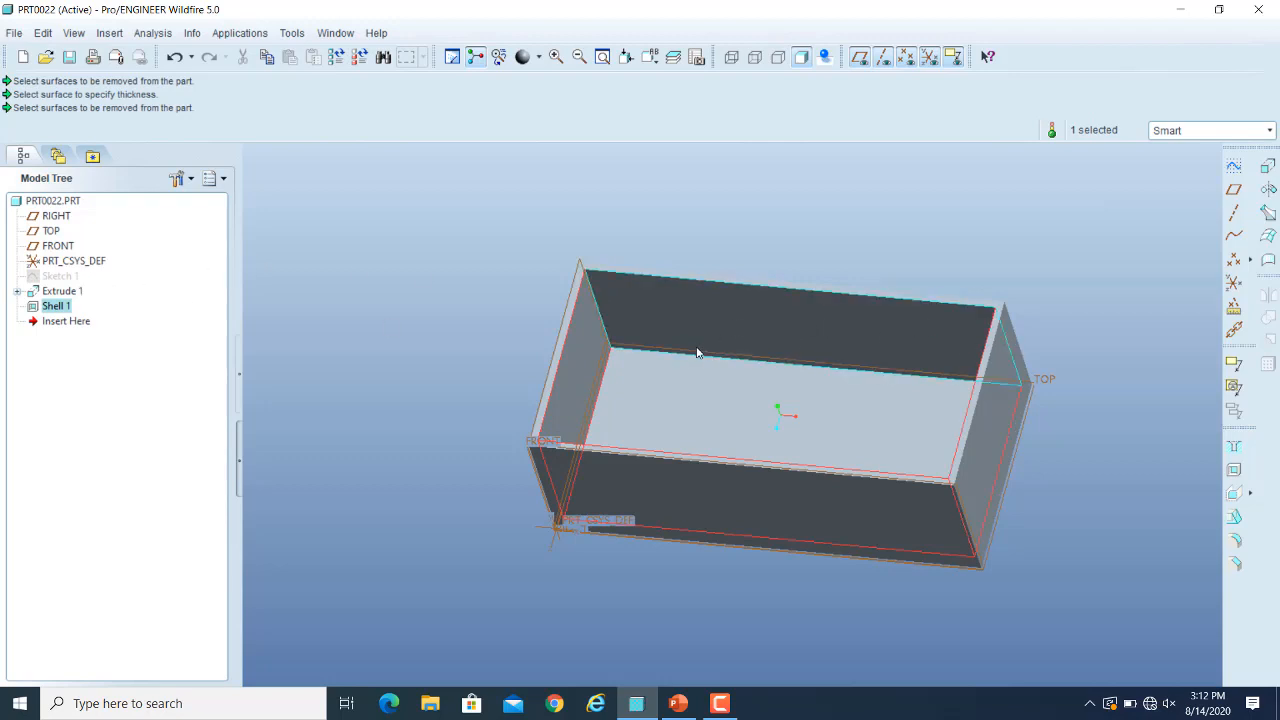
- Open Sketch 1 for redefinition and delete all four sides of its rectangle
left_click(50, 278)
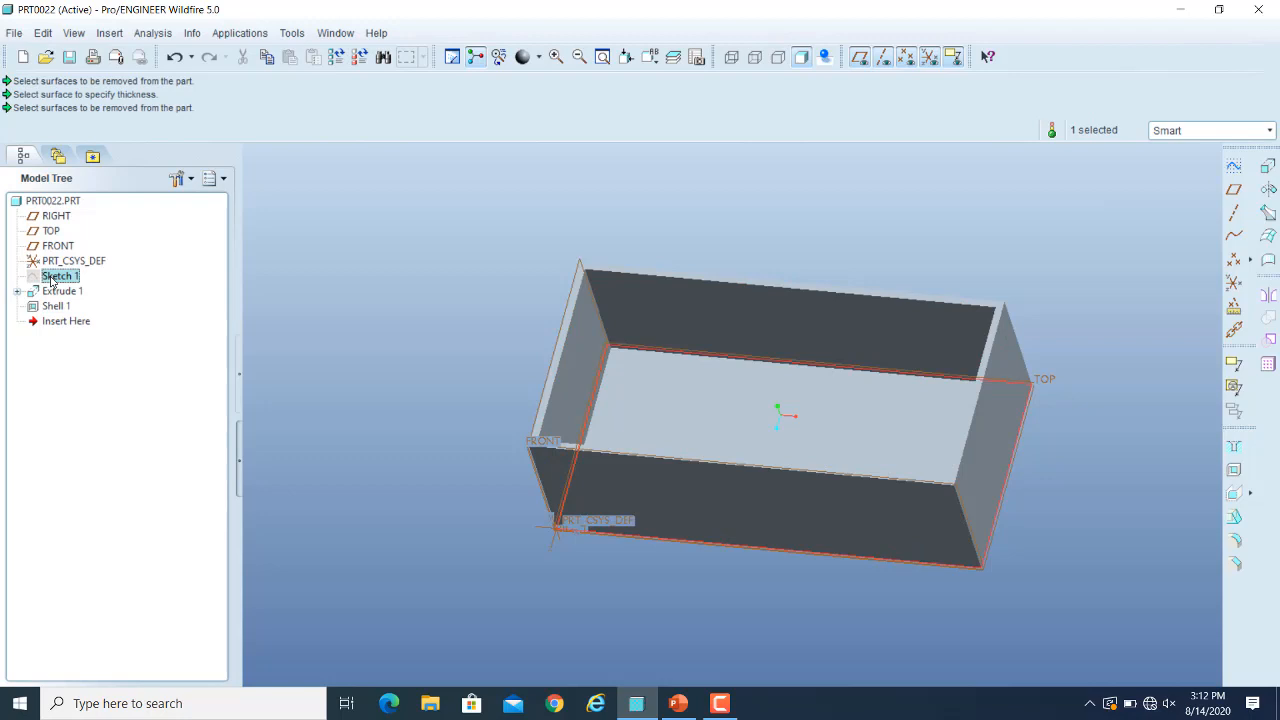
right_click(50, 280)
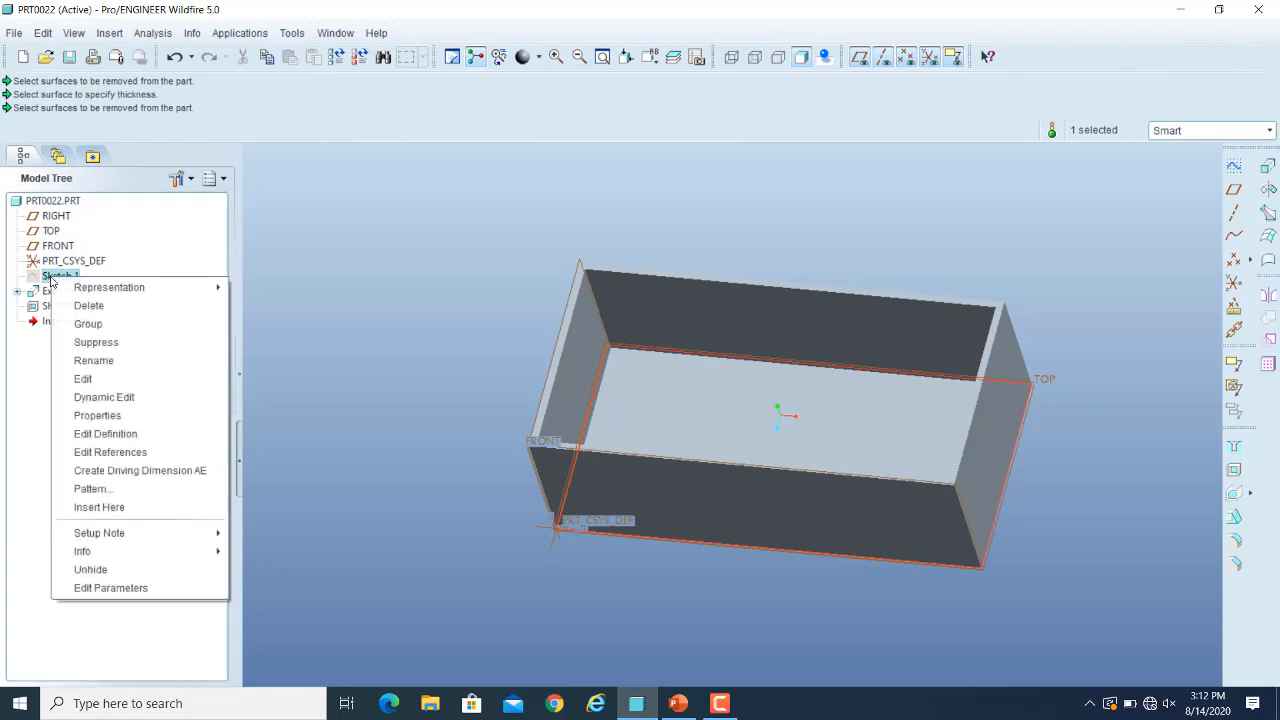
left_click(122, 437)
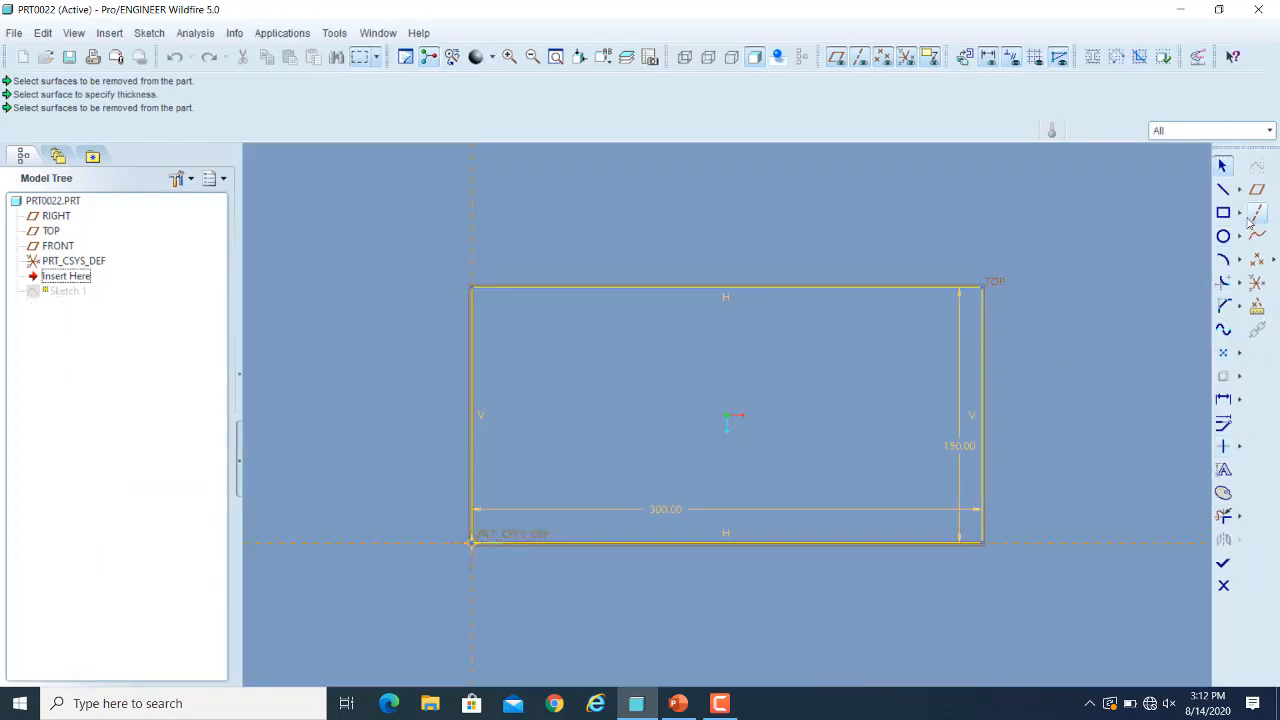
left_click(1229, 515)
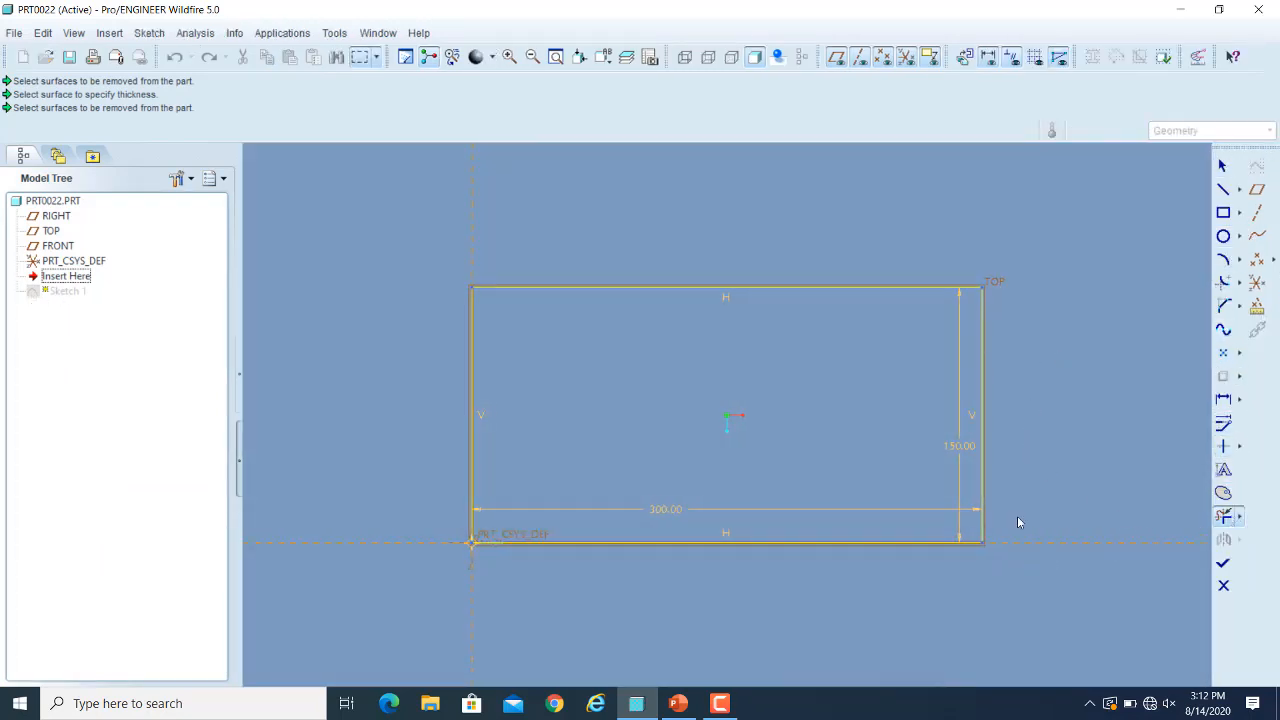
left_click(457, 414)
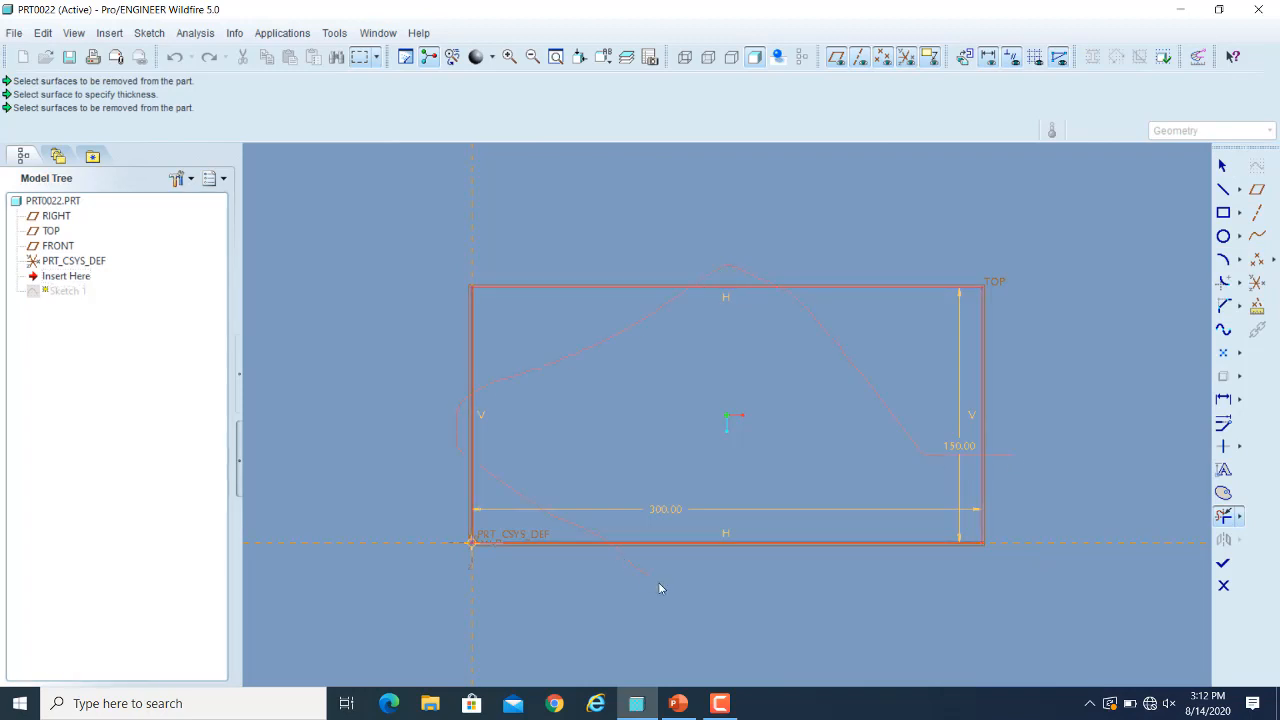
- Sketch a closed six-sided line profile with a sloped, stepped upper edge and finish the sketch to rebuild the shelled part
left_click(1223, 189)
left_click(527, 461)
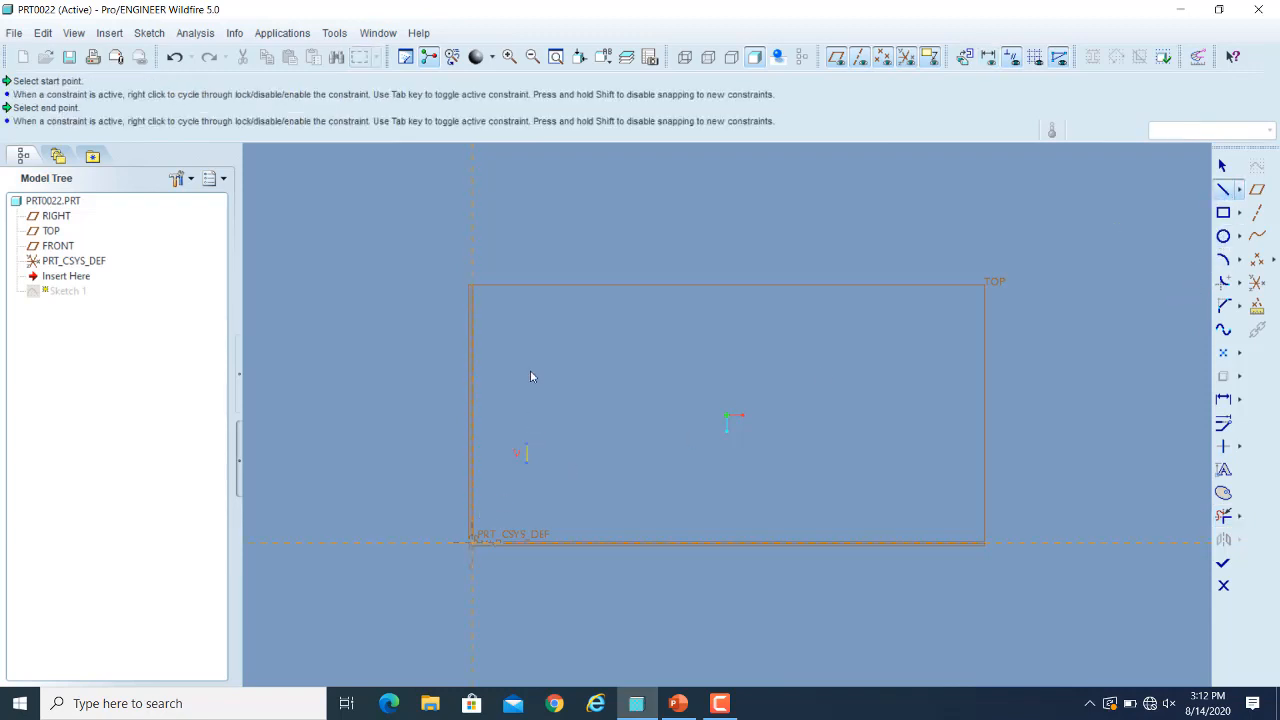
left_click(527, 352)
left_click(754, 325)
left_click(853, 222)
left_click(1073, 222)
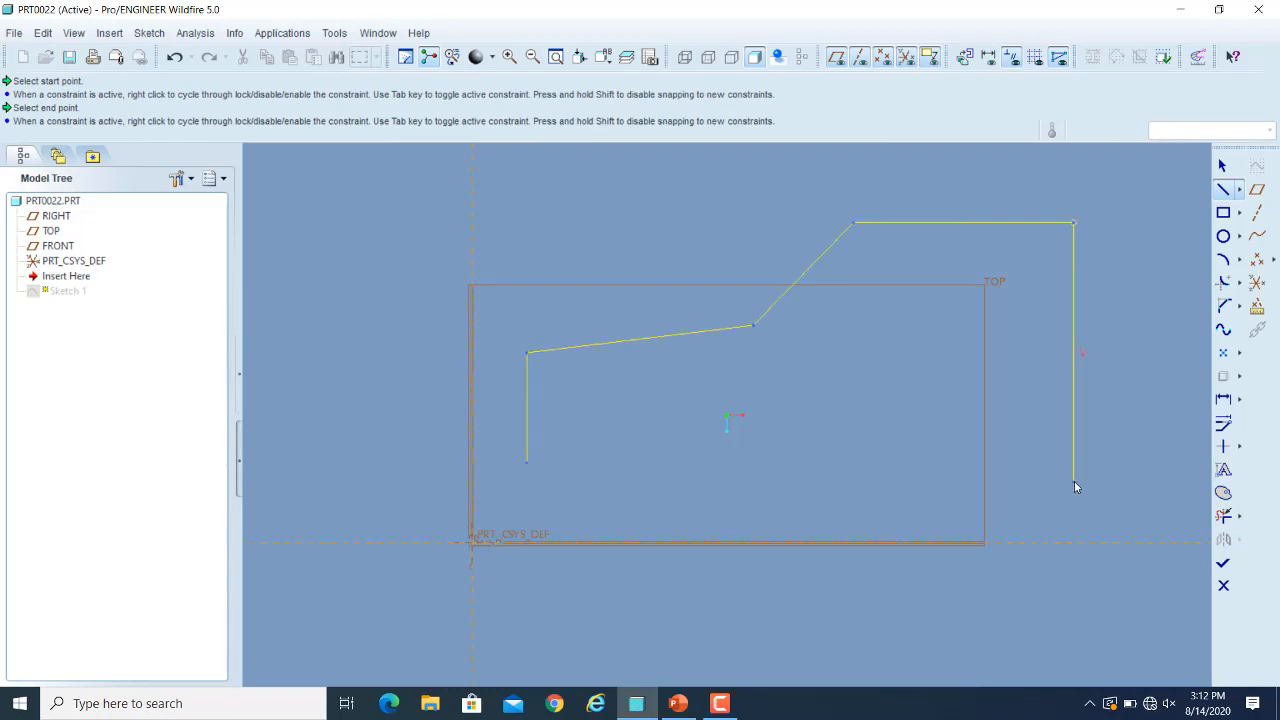
left_click(1074, 481)
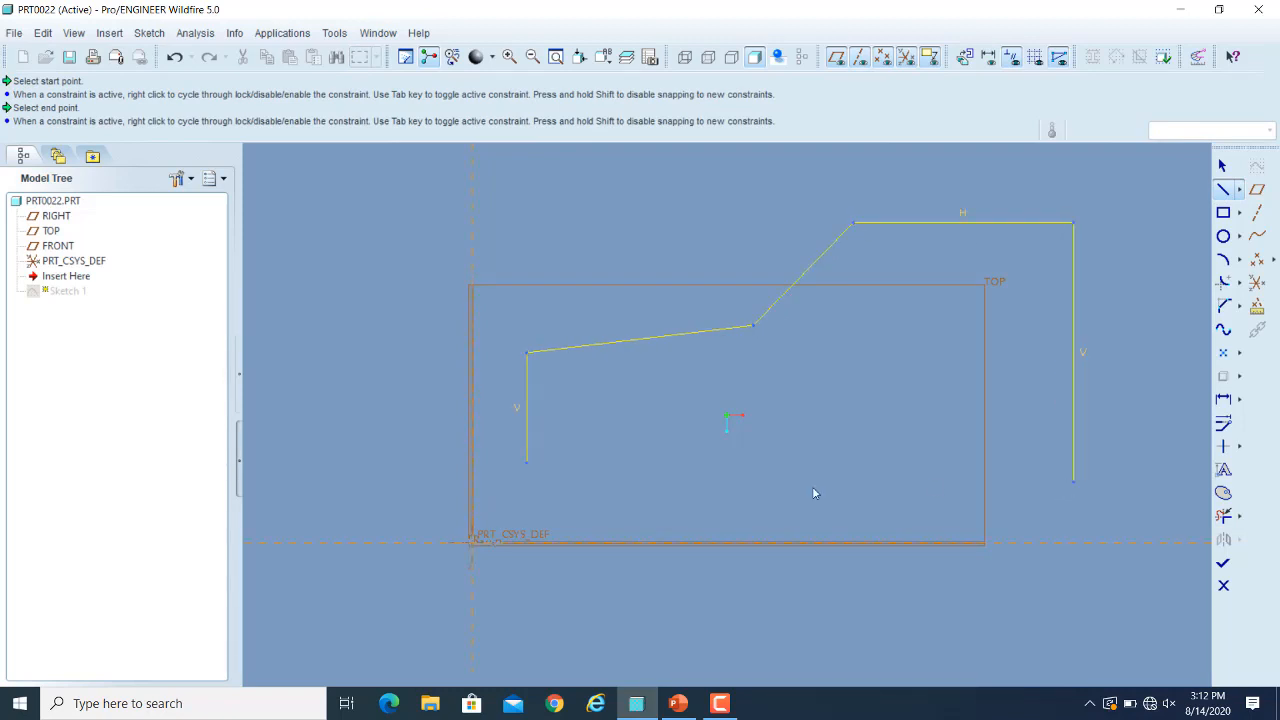
left_click(529, 465)
left_click(1223, 168)
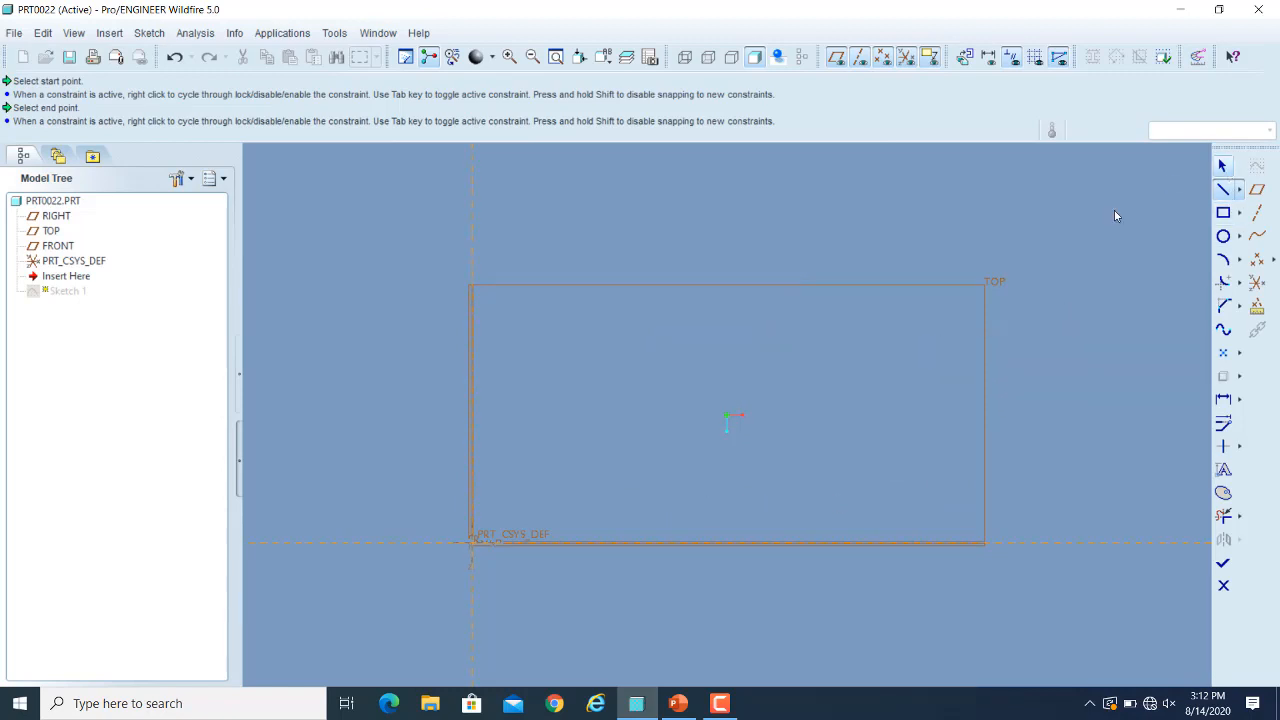
left_click(1222, 563)
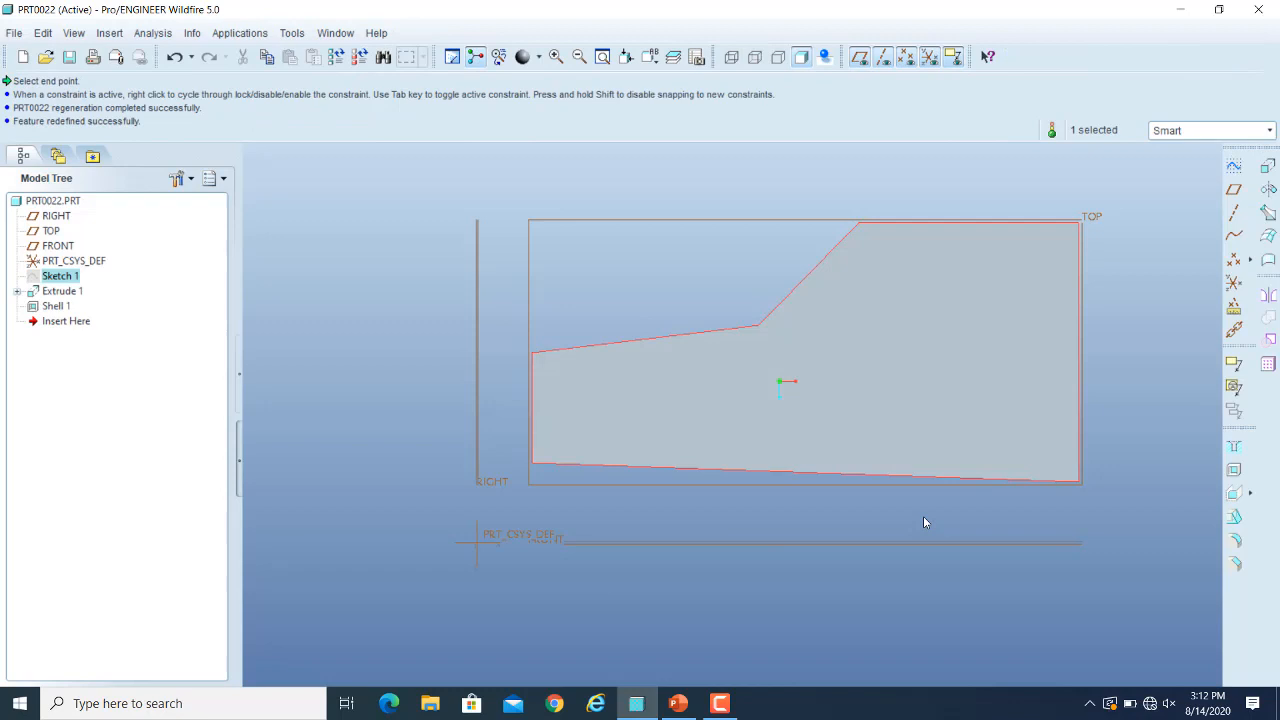
mouse_move(923, 516)
middle_mouse_down()
mouse_move(880, 471)
mouse_move(880, 502)
mouse_move(743, 439)
middle_mouse_up()
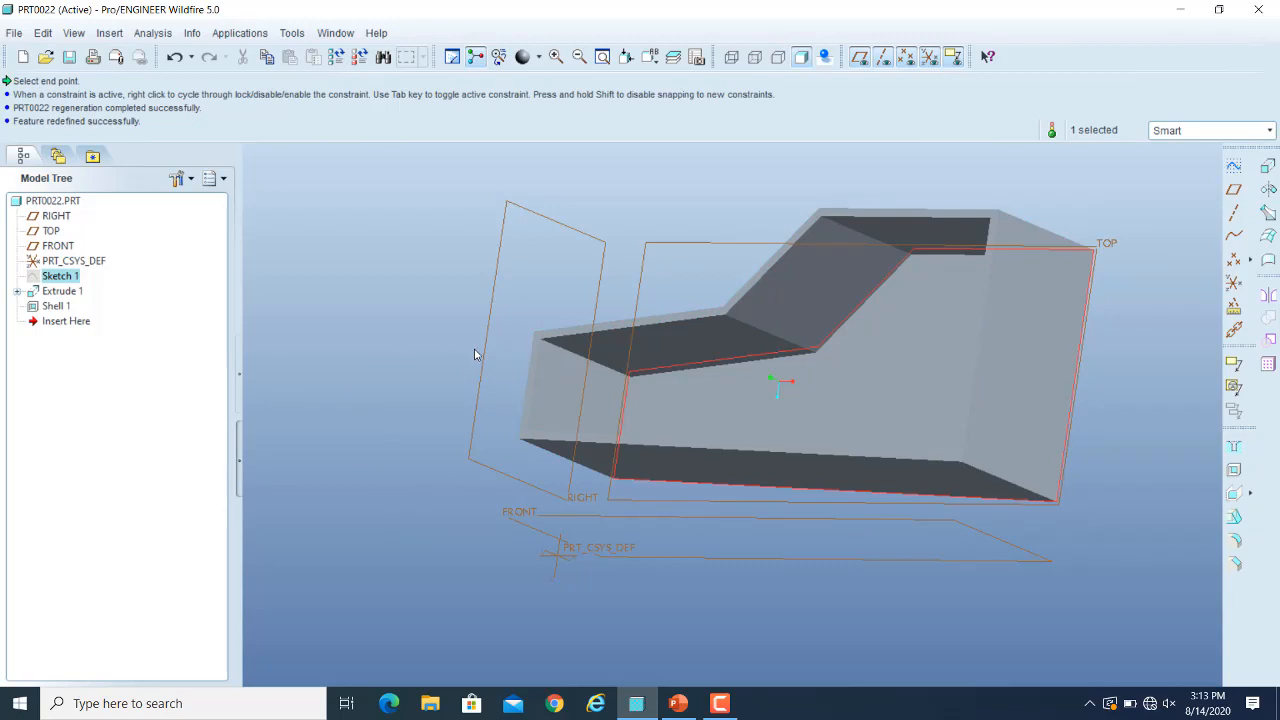
mouse_move(490, 328)
middle_mouse_down()
mouse_move(494, 300)
mouse_move(470, 325)
middle_mouse_up()
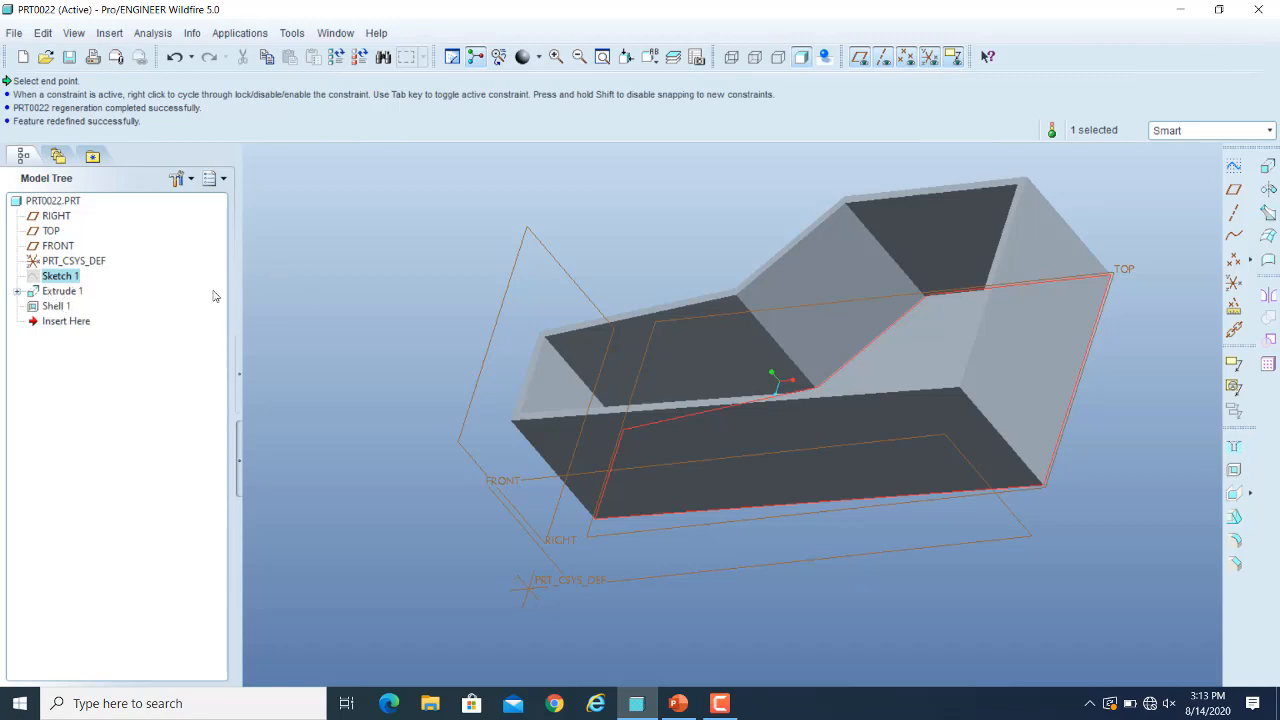
- Undo the redefinition of Sketch 1 and return the model to the standard orientation
left_click(174, 57)
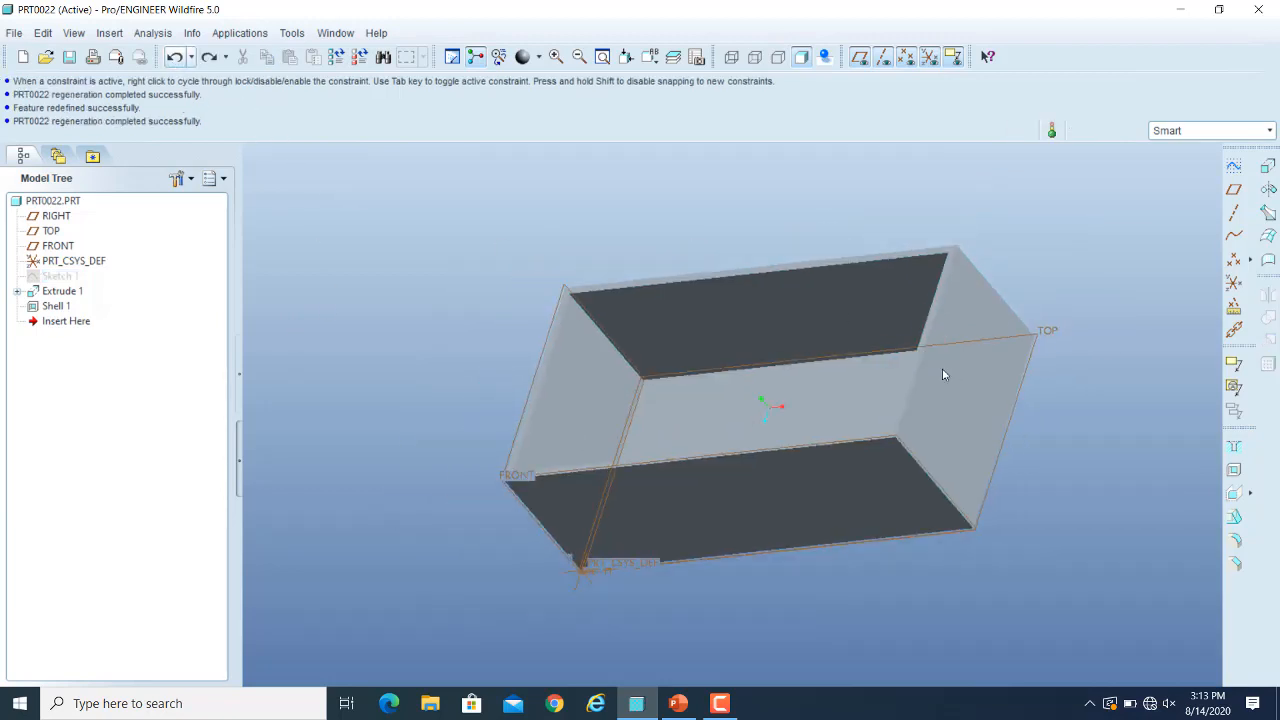
left_click(650, 57)
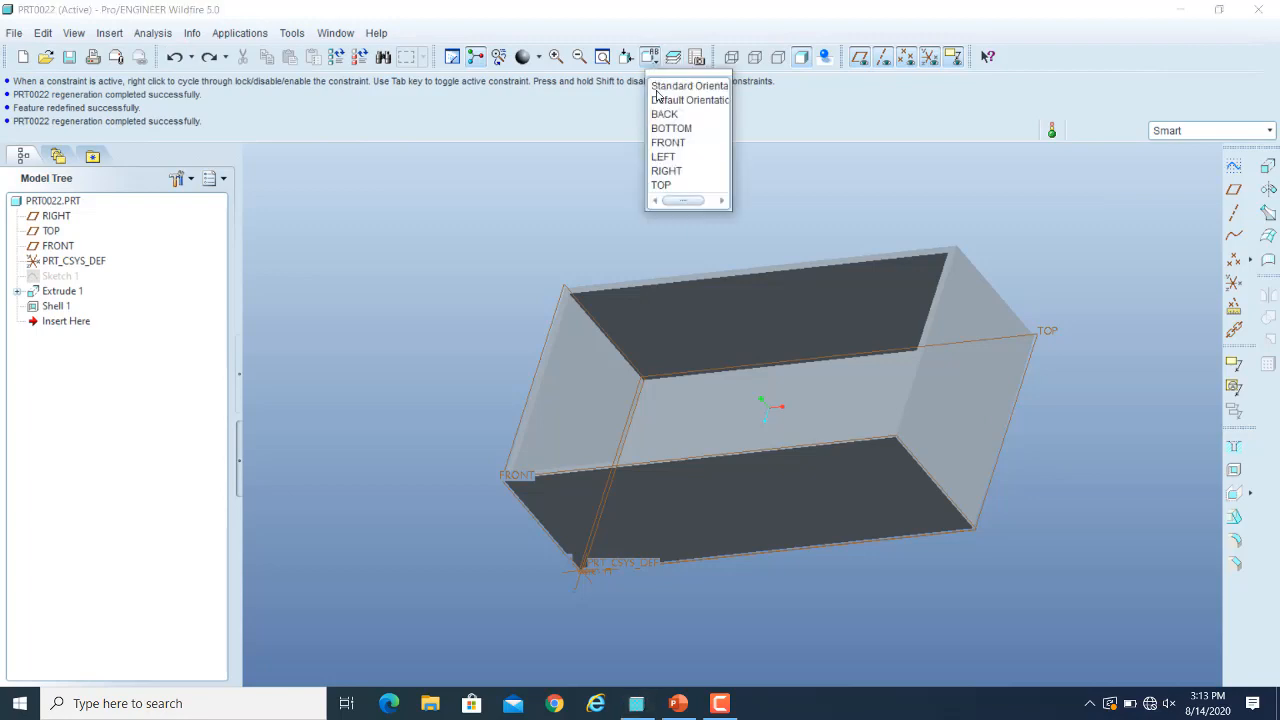
left_click(660, 86)
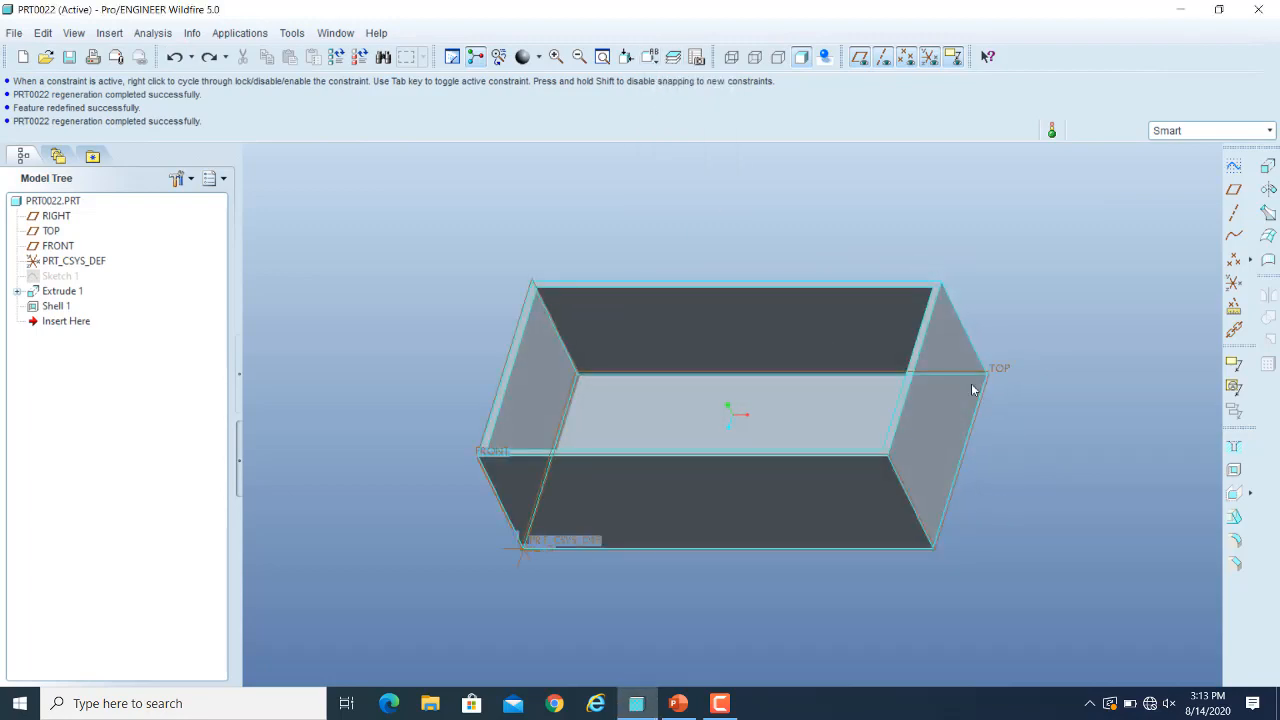